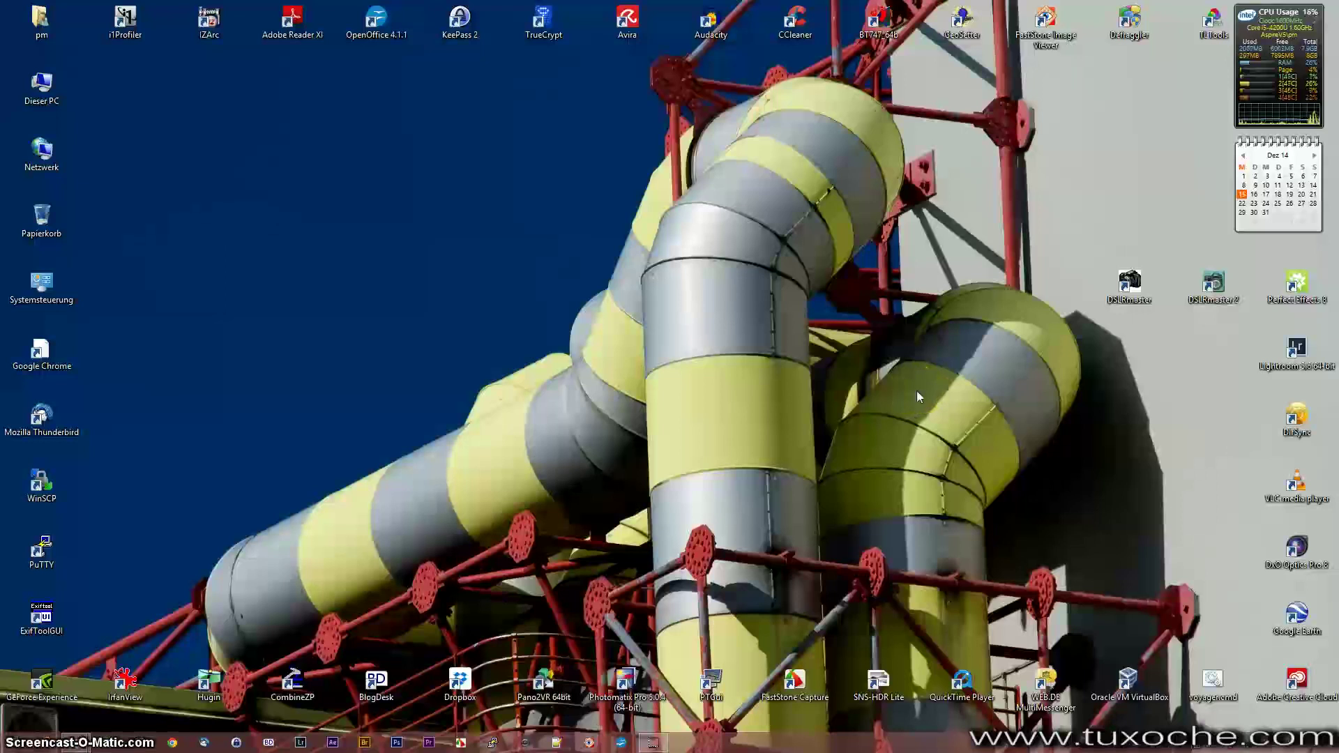
Bring the qDslrDashboard_V0.2.3_Windows_x64 Explorer window forward and scroll through its file list.
left_click(906, 434)
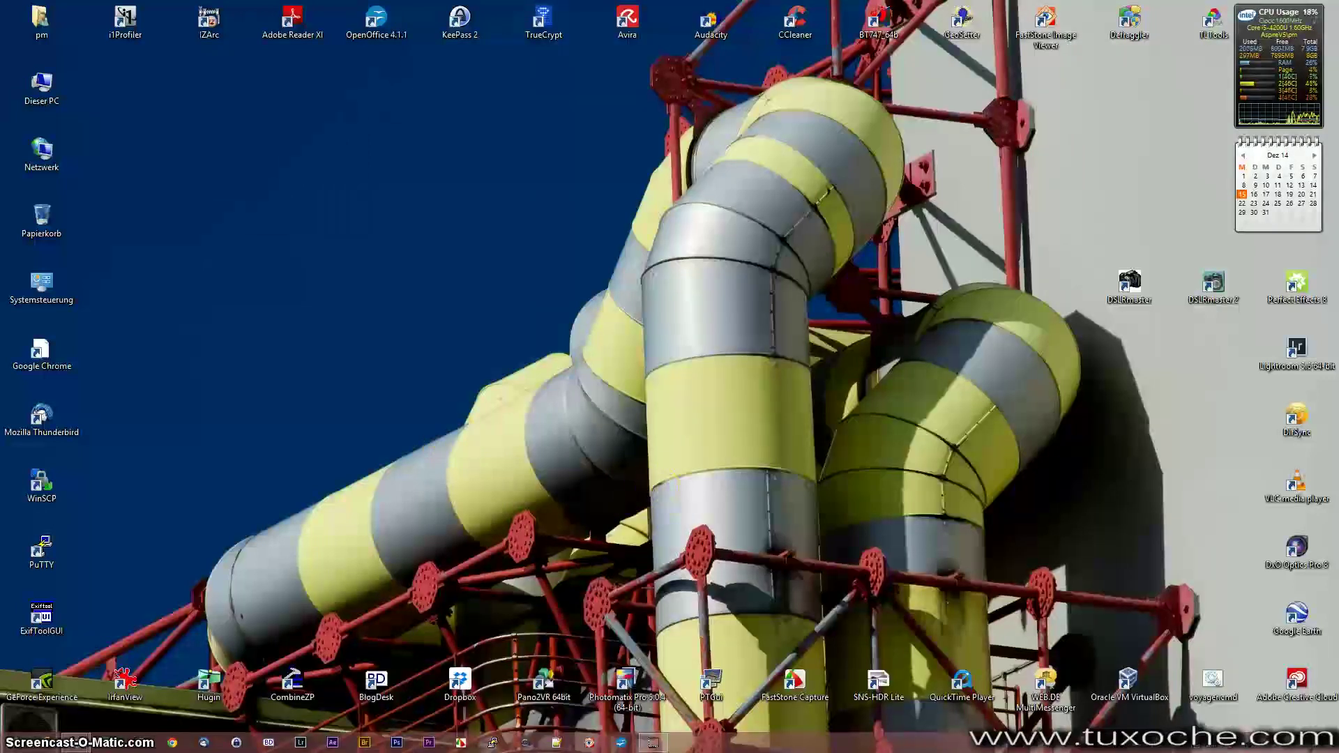
mouse_move(74, 739)
mouse_move(90, 718)
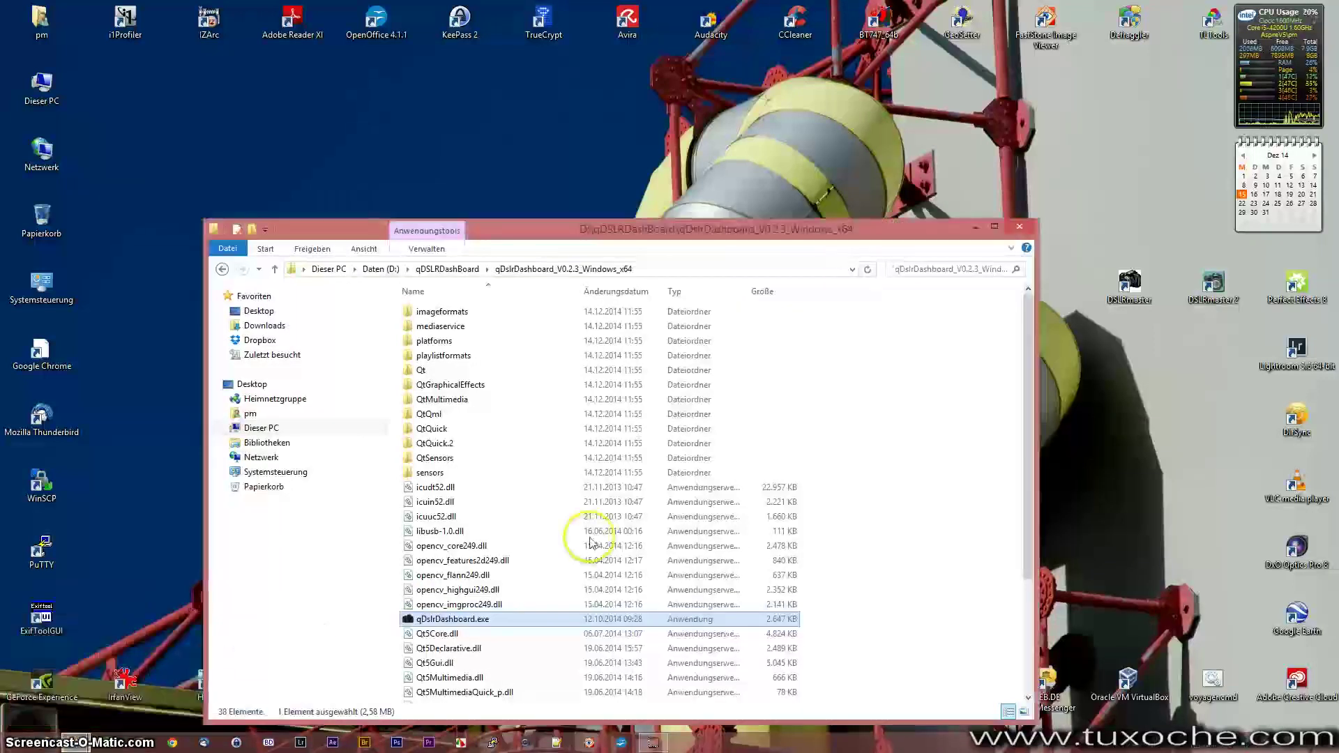
left_click(526, 618)
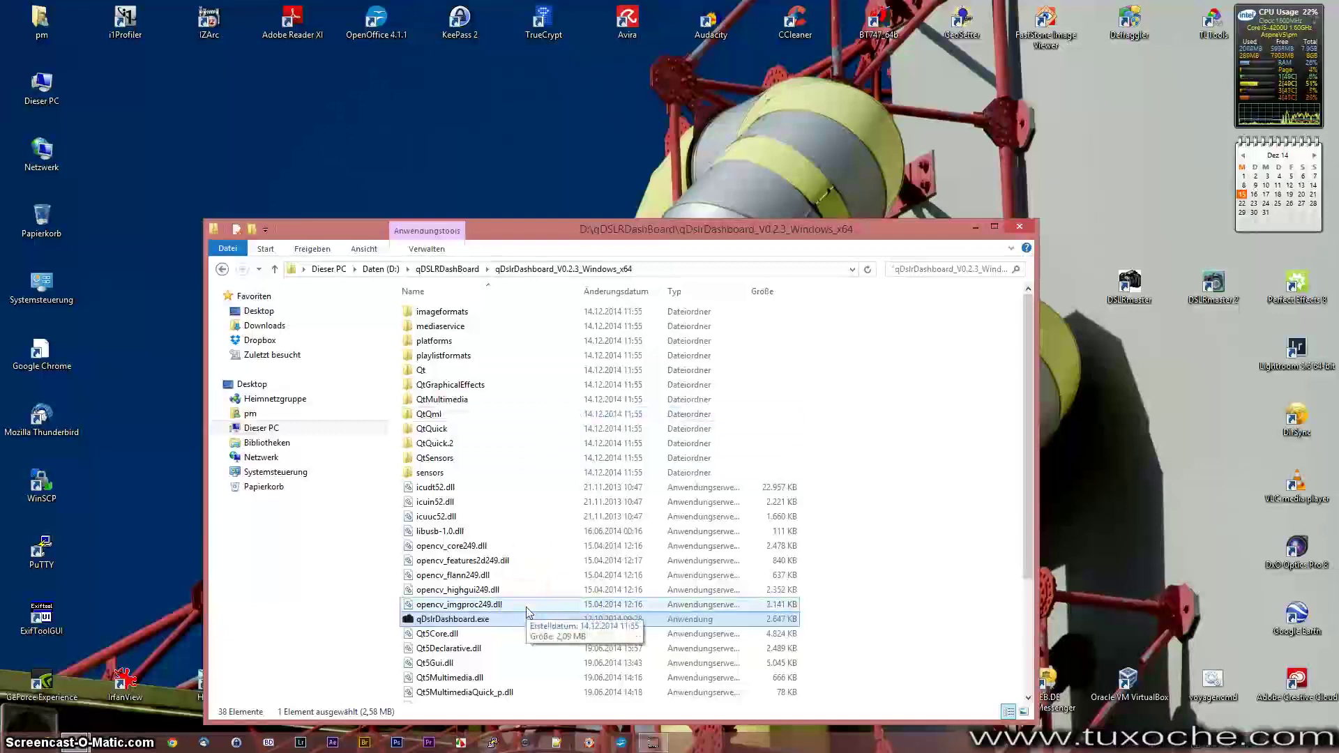
scroll(899, 507, "down", 4)
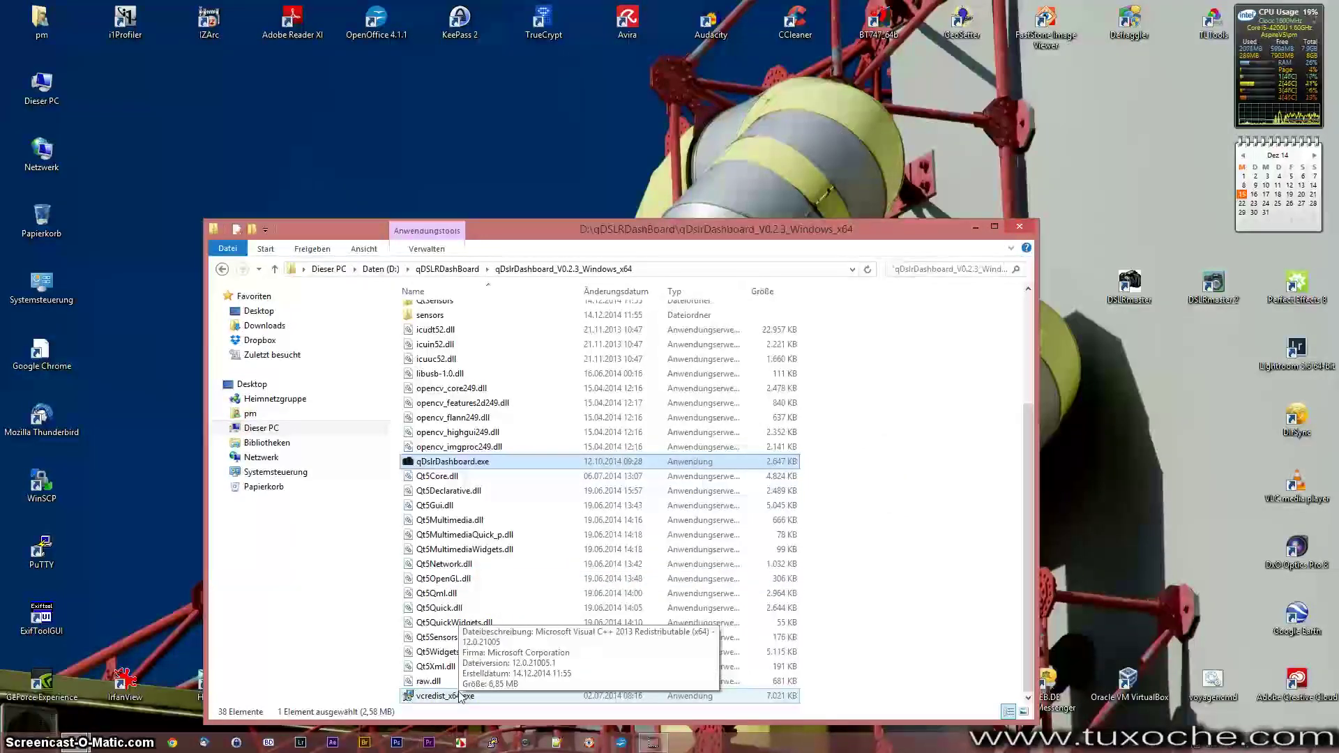
left_click(501, 627)
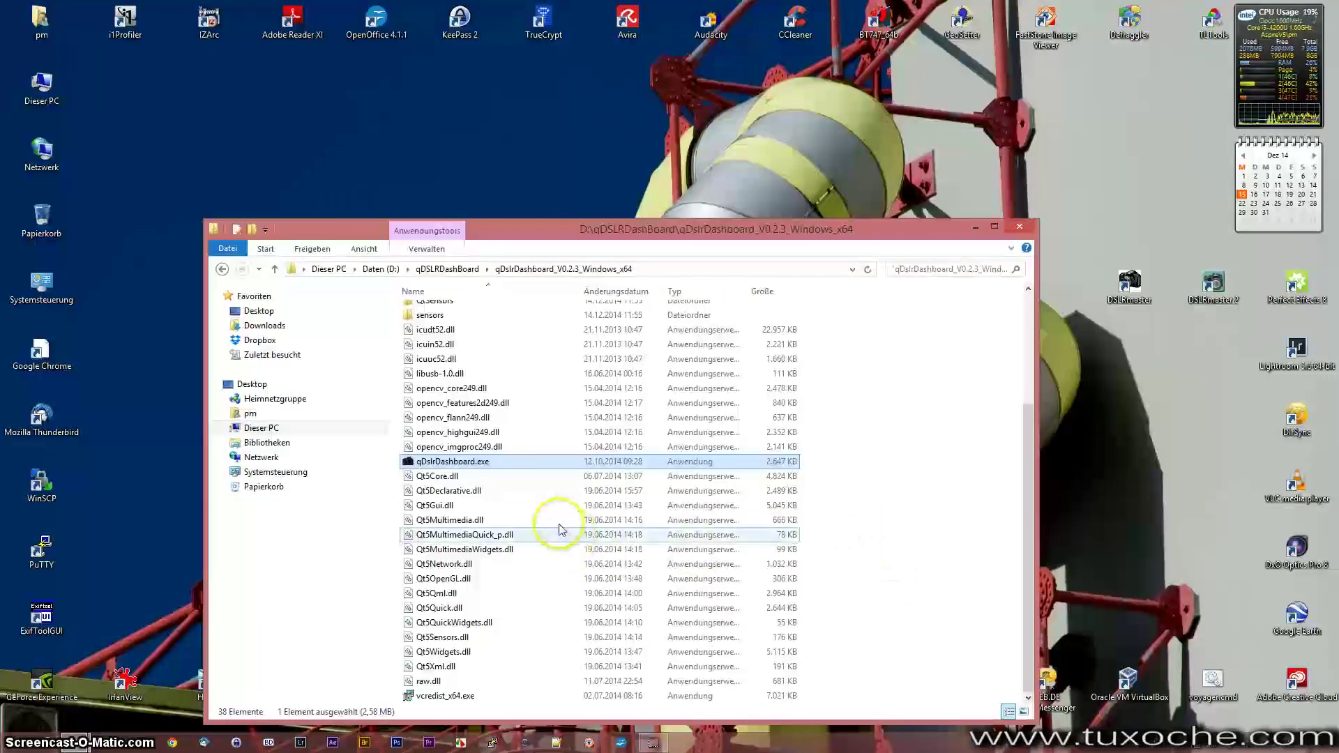
Launch qDslrDashboard.exe from the folder and maximize its window.
mouse_move(538, 519)
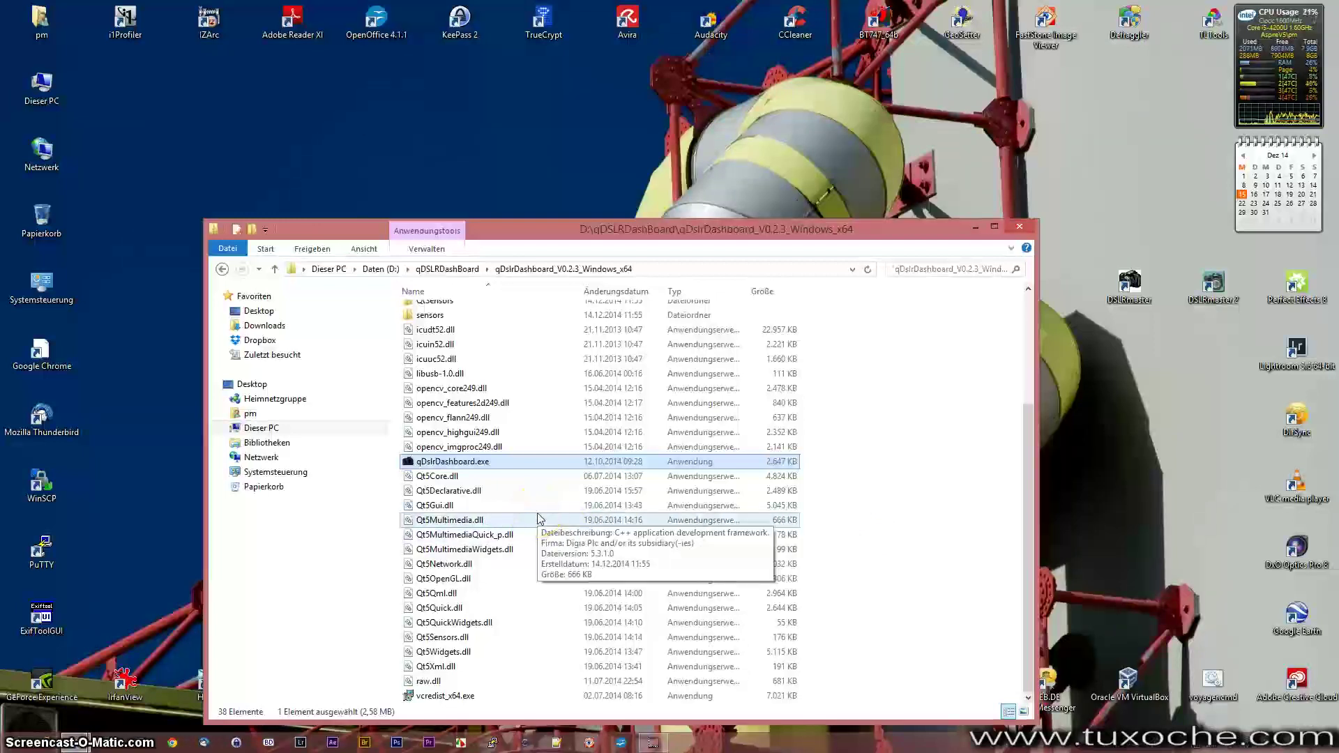
double_click(495, 461)
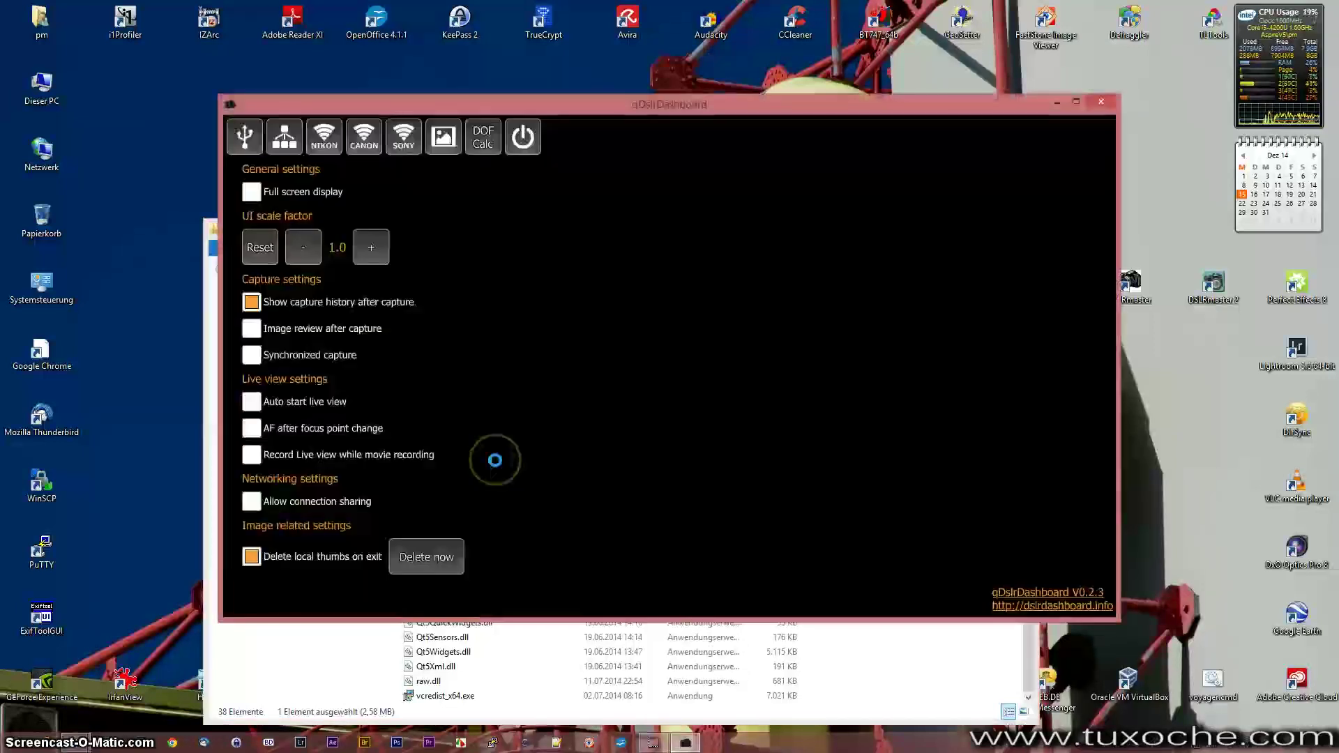
left_click(1076, 104)
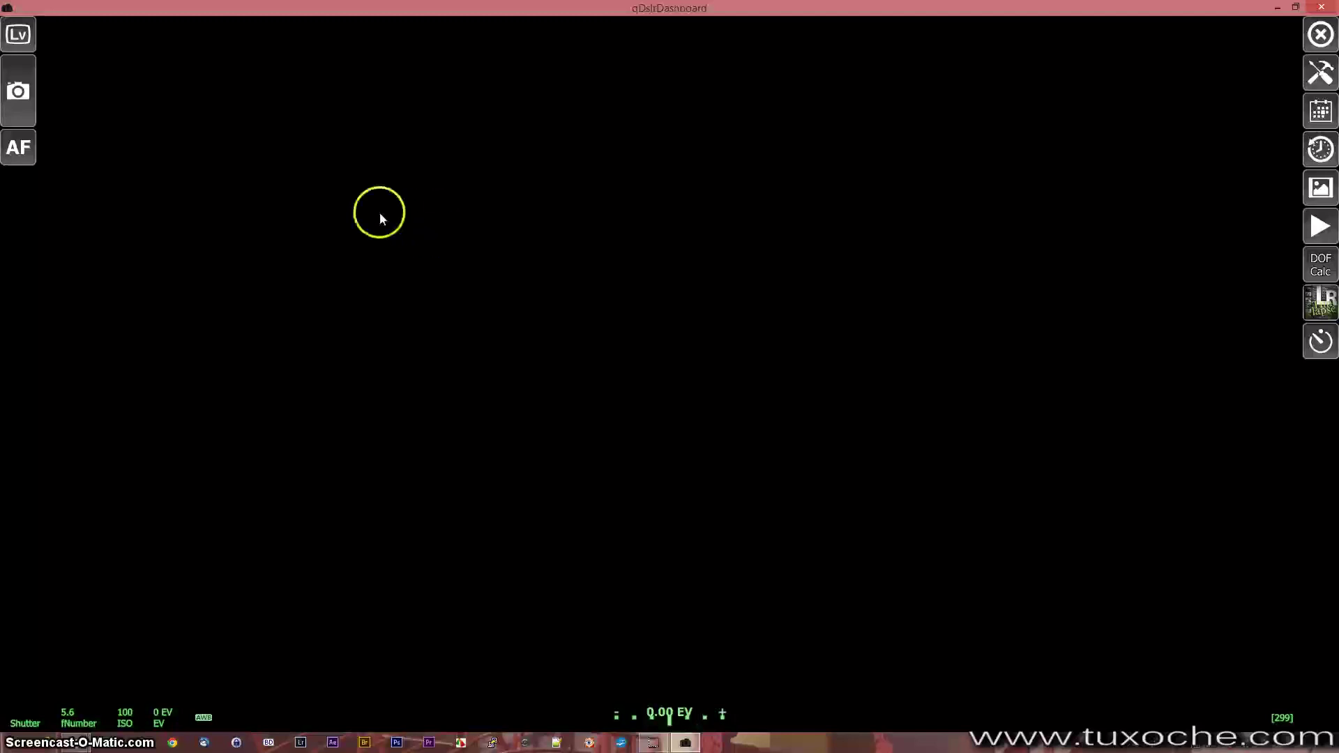
Start the camera's live view and center the focus area on the red bottle.
left_click(18, 33)
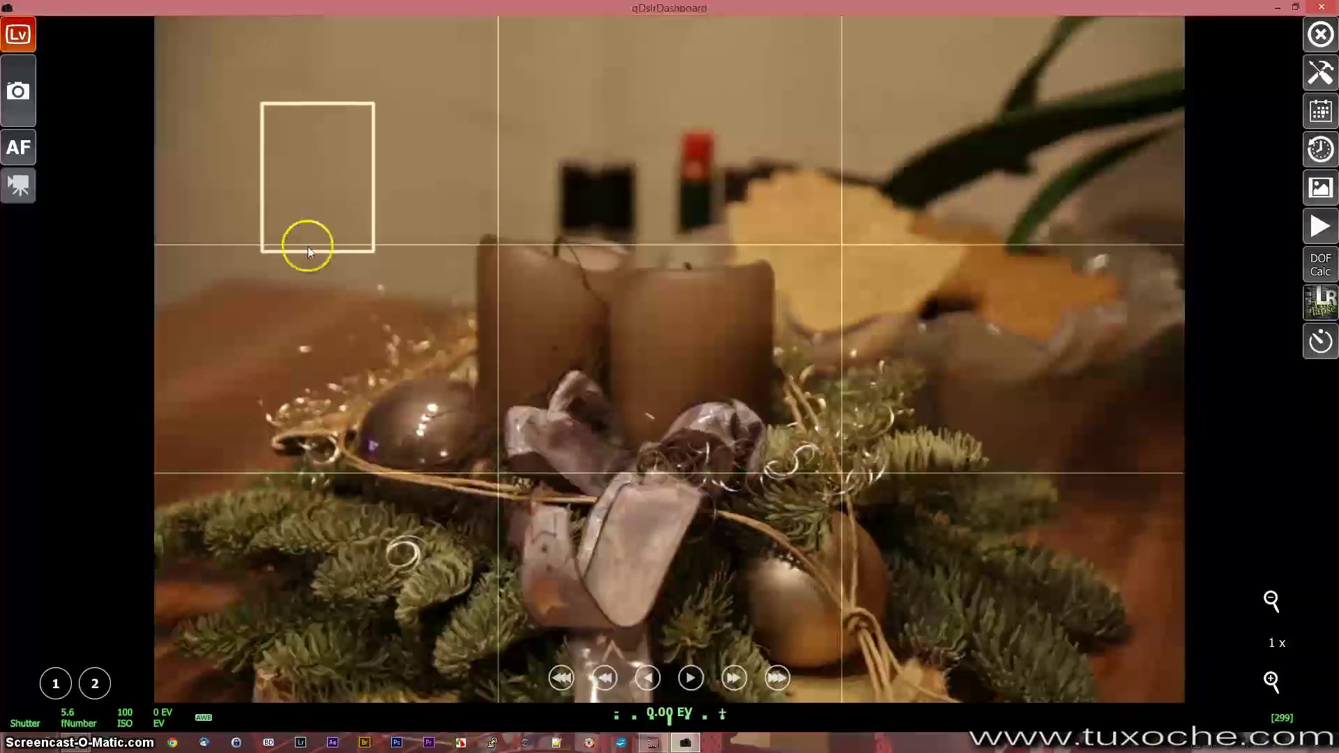
left_click(620, 375)
left_click(617, 328)
left_click(685, 321)
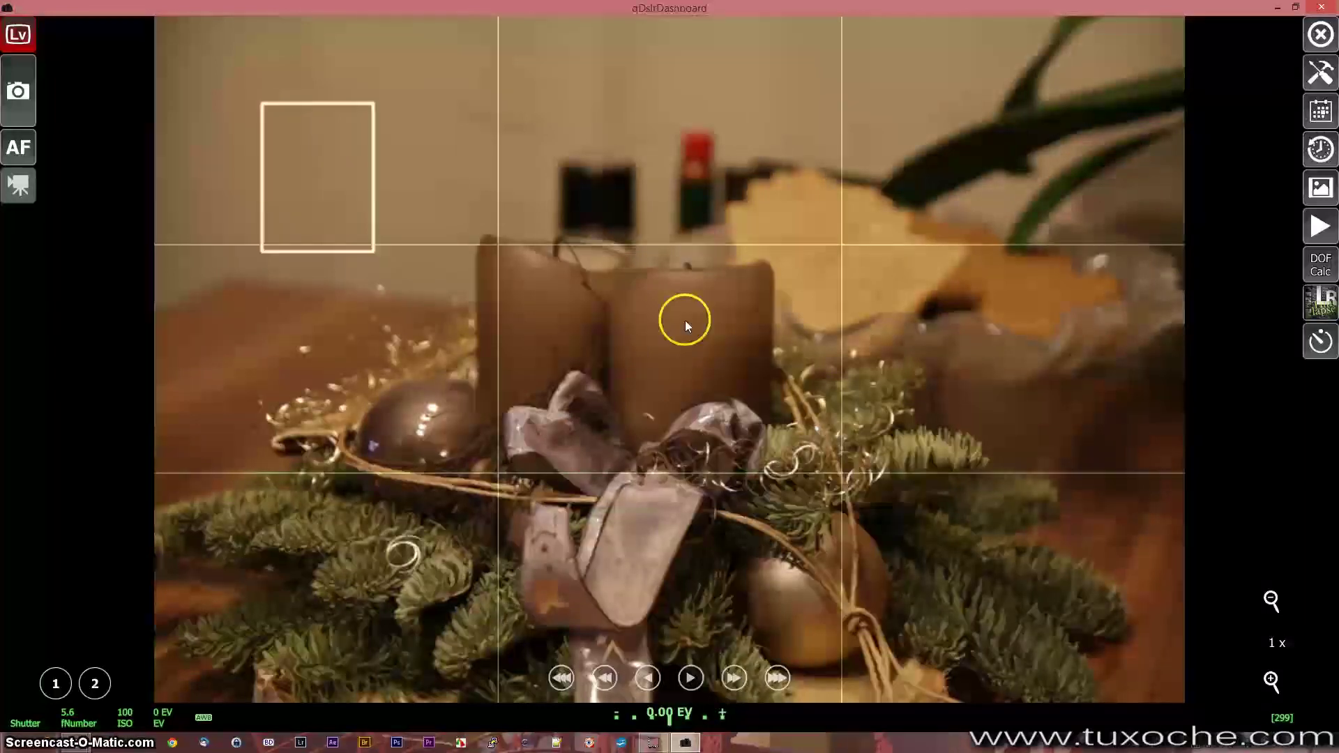
left_click(600, 335)
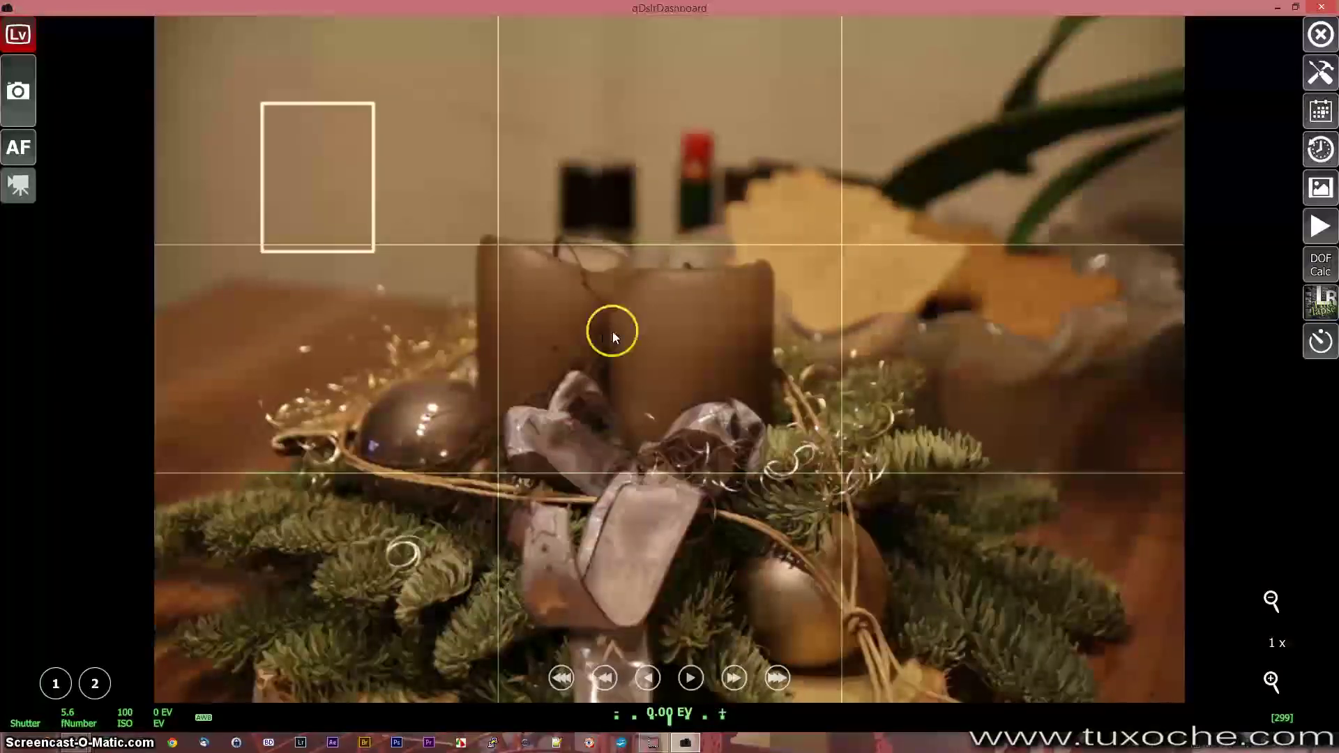
left_click(691, 182)
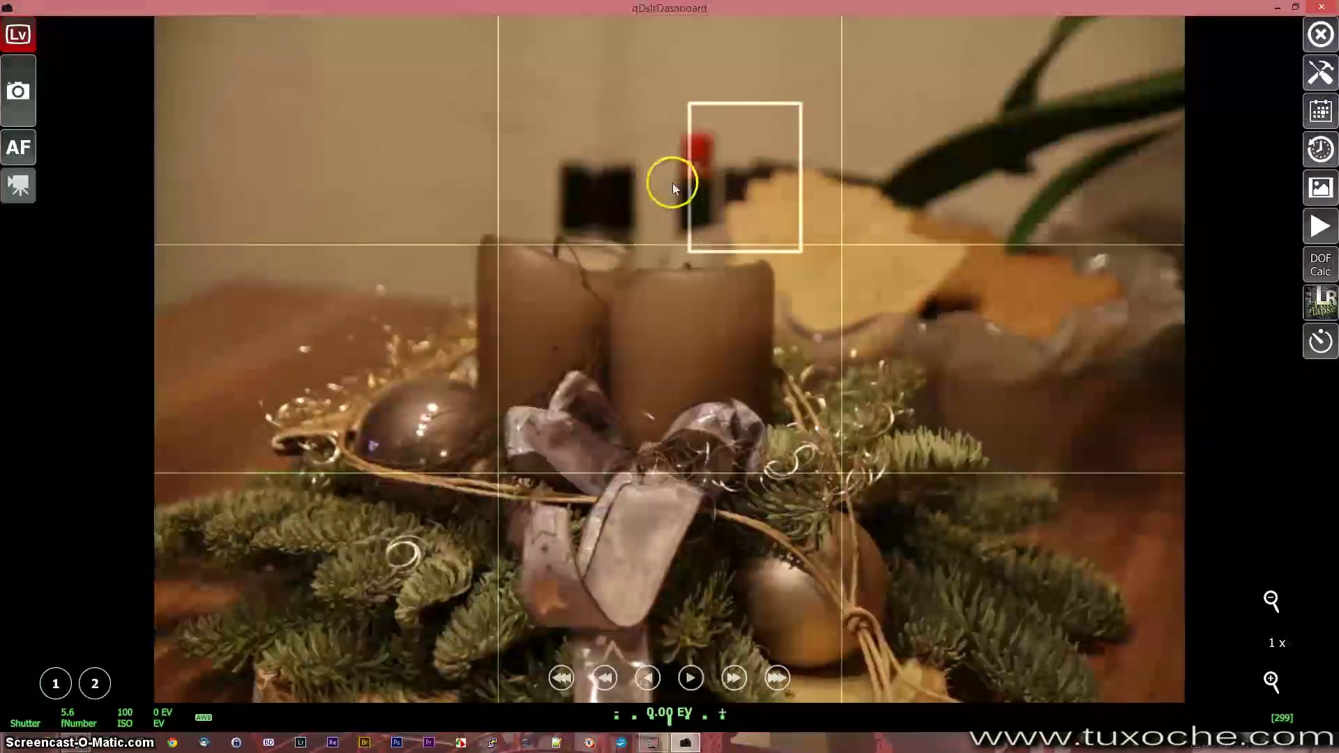
left_click(526, 184)
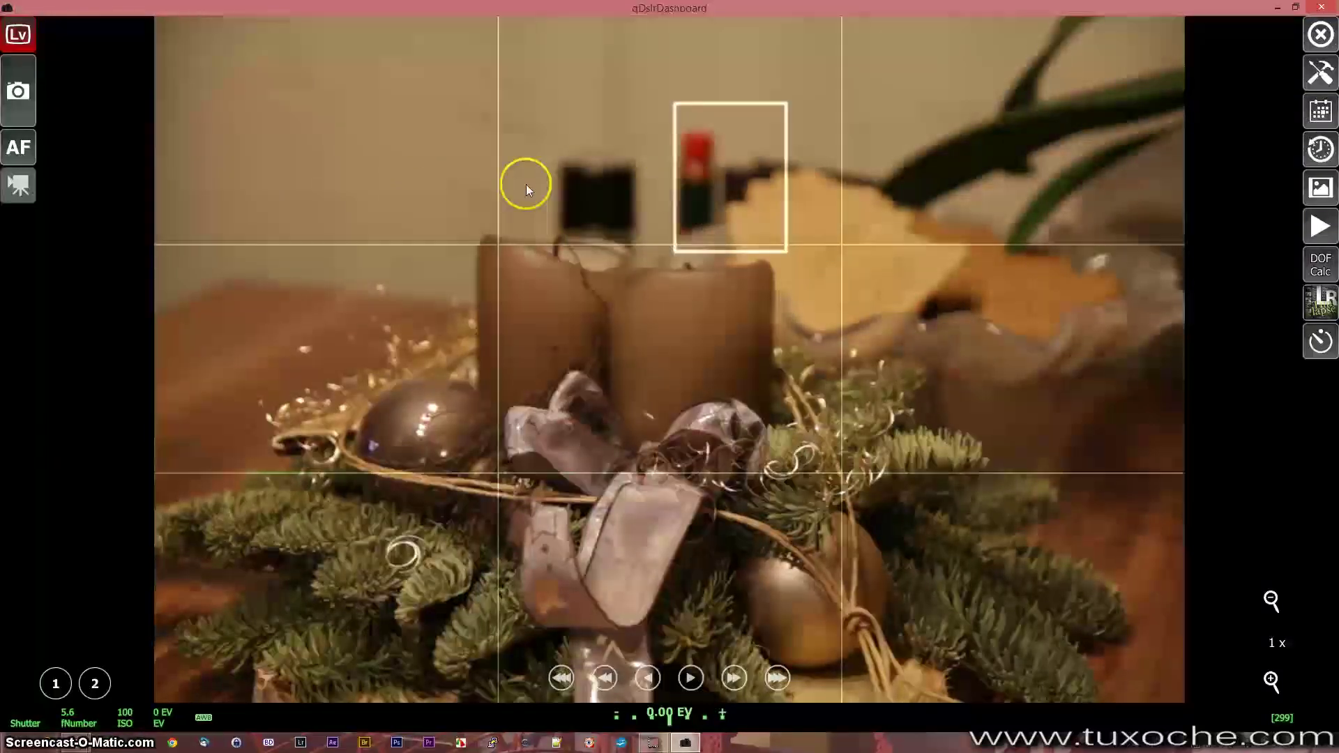
Autofocus, shift the focus area onto the lower-left fir branches and silver ring, refocus, then magnify 5x.
left_click(33, 149)
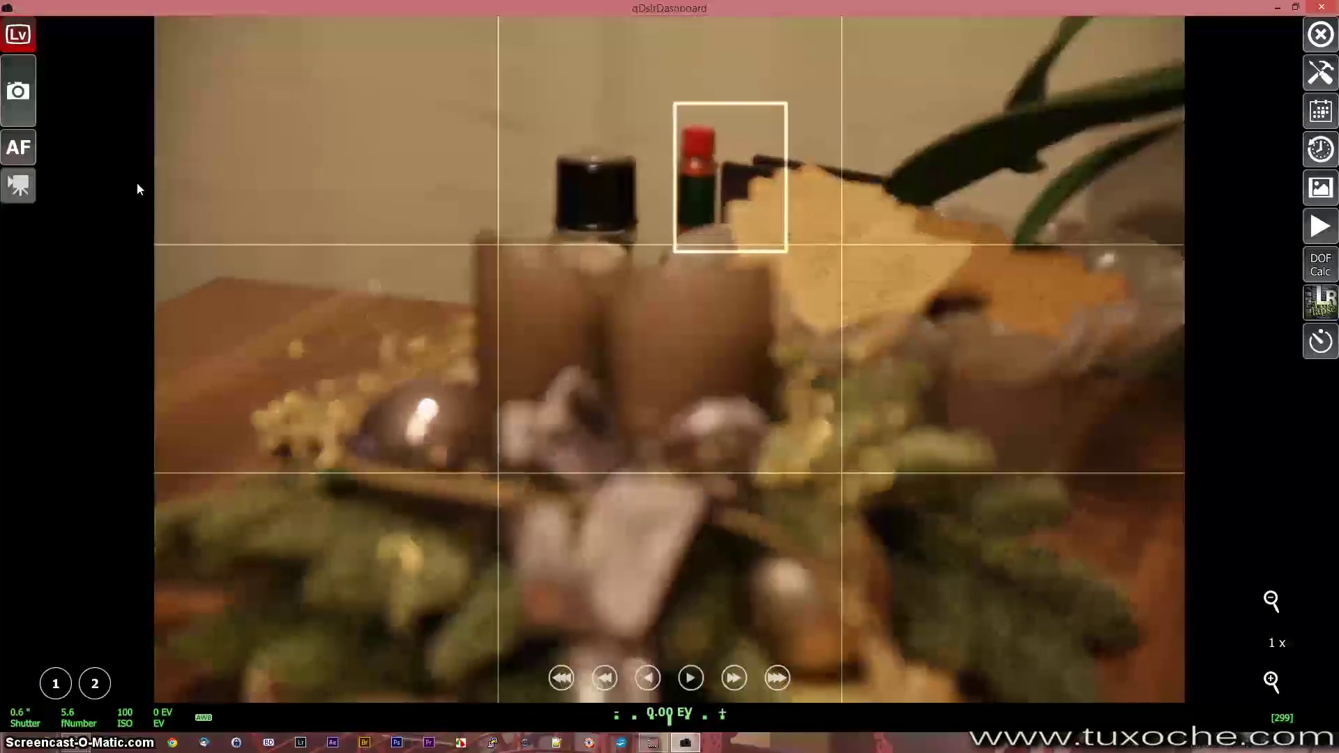
left_click(536, 311)
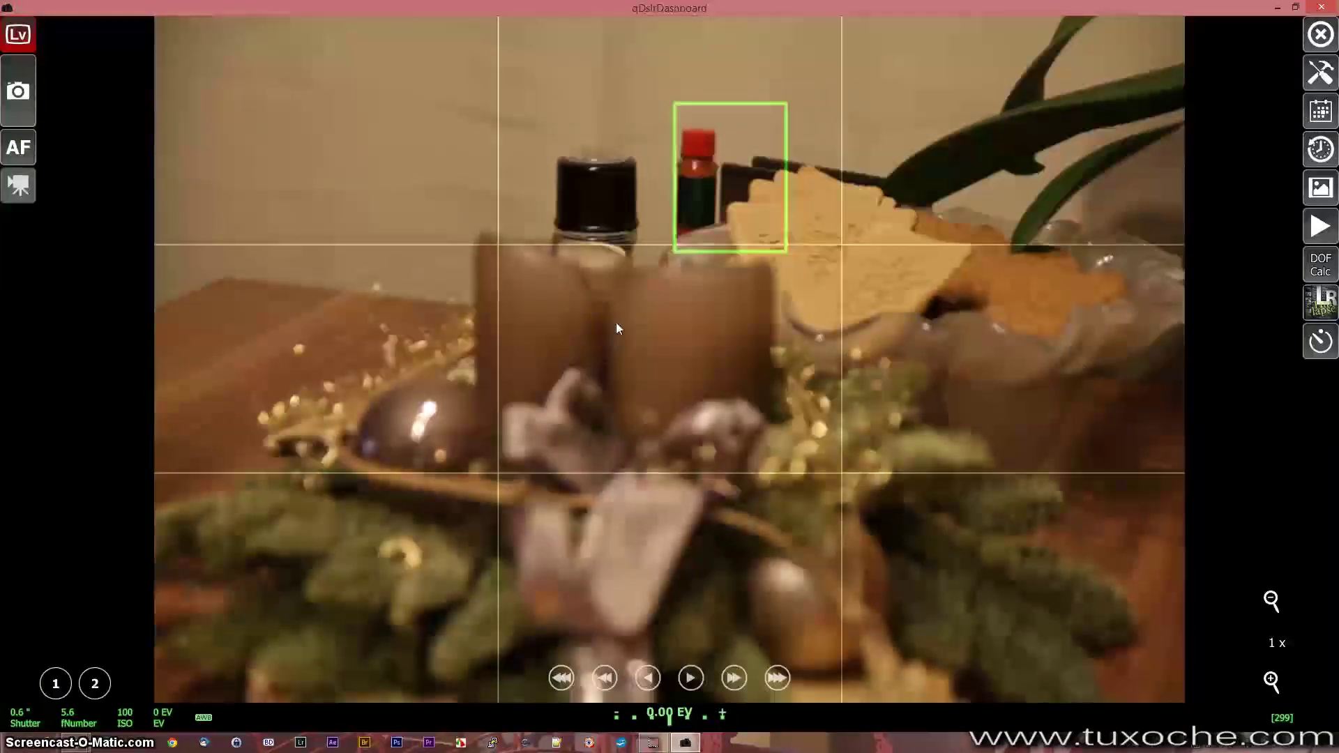
left_click(548, 339)
left_click(423, 575)
left_click(373, 566)
left_click(357, 566)
left_click(32, 146)
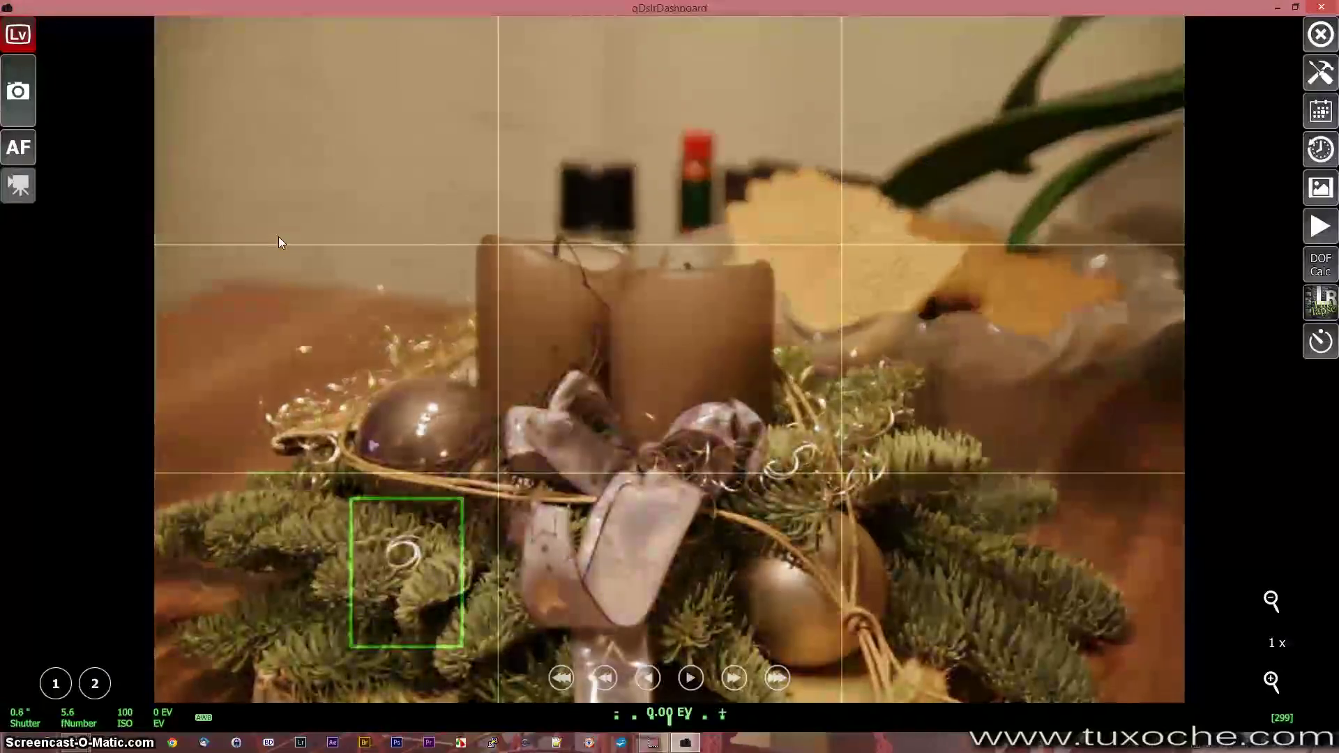
left_click(1276, 680)
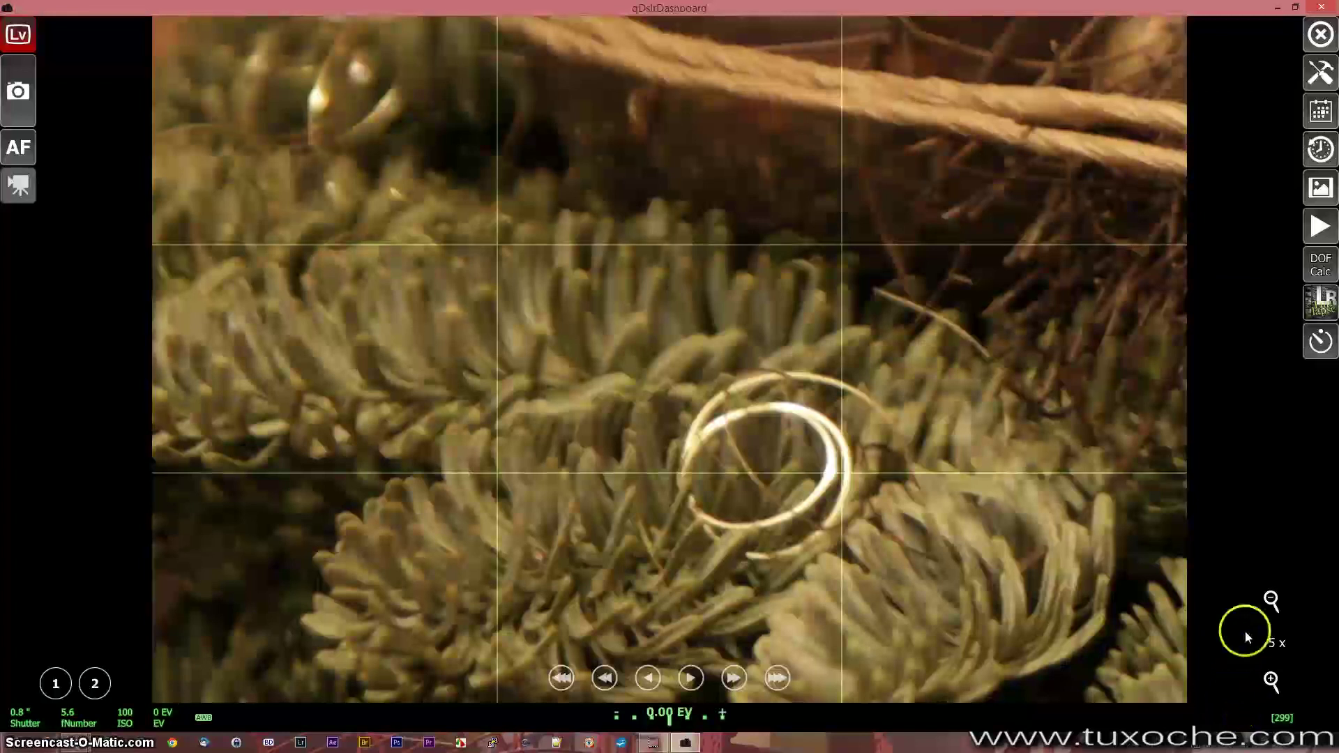
Zoom live view back to 1x and bring up the camera settings panel.
left_click(1270, 601)
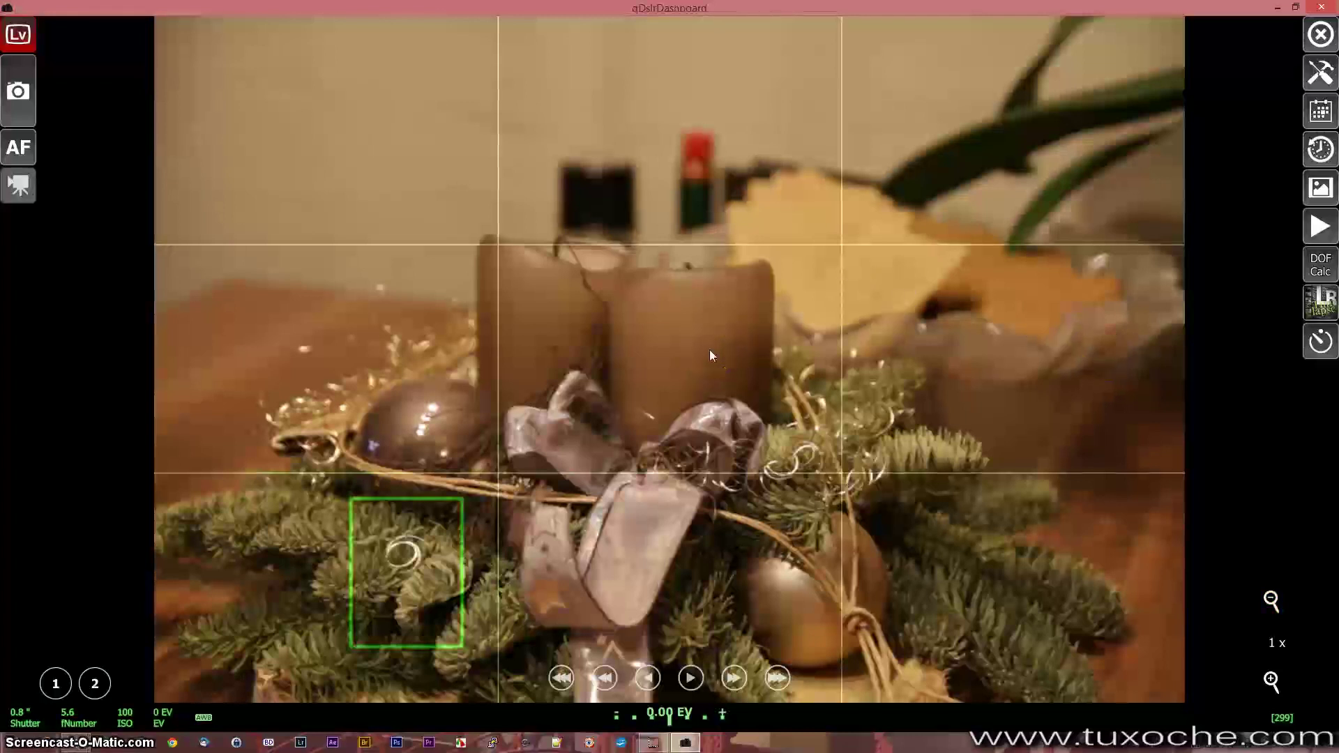
left_click(31, 100)
left_click(38, 194)
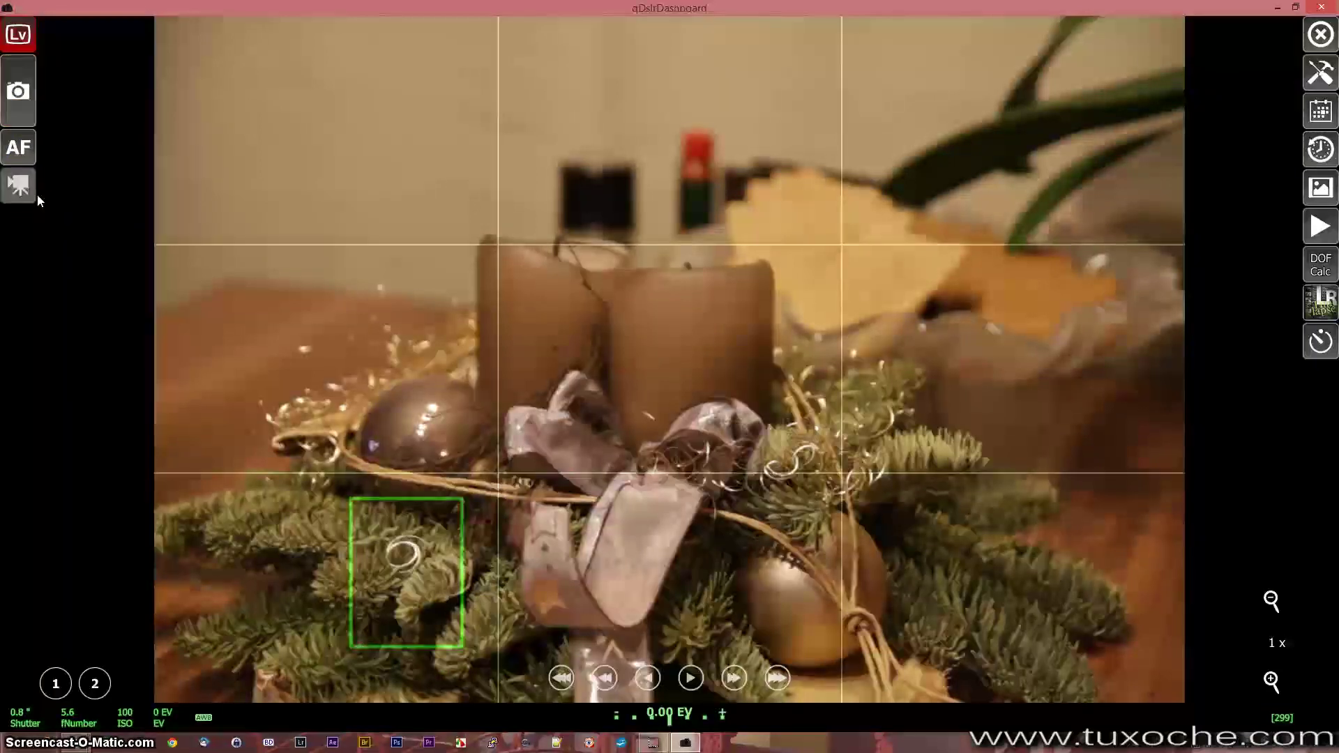
left_click(34, 194)
left_click(59, 289)
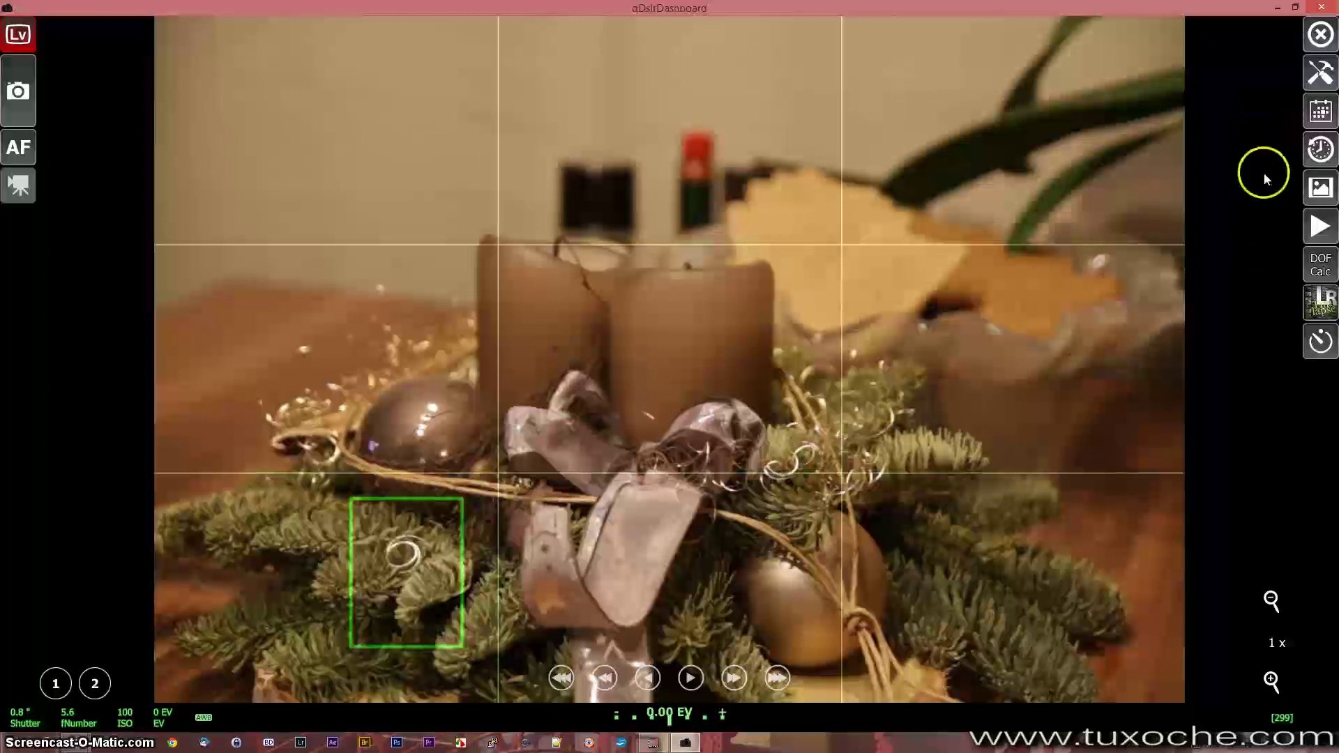
left_click(1314, 117)
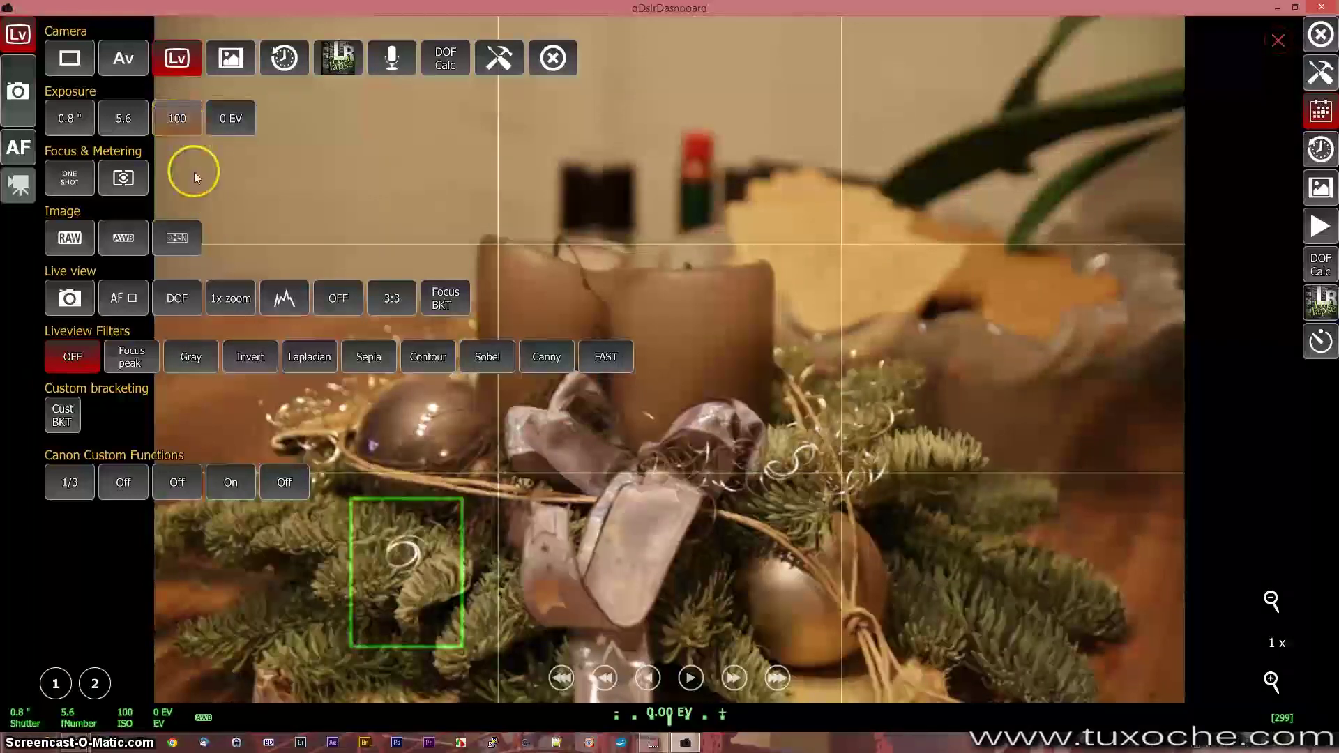
left_click(178, 118)
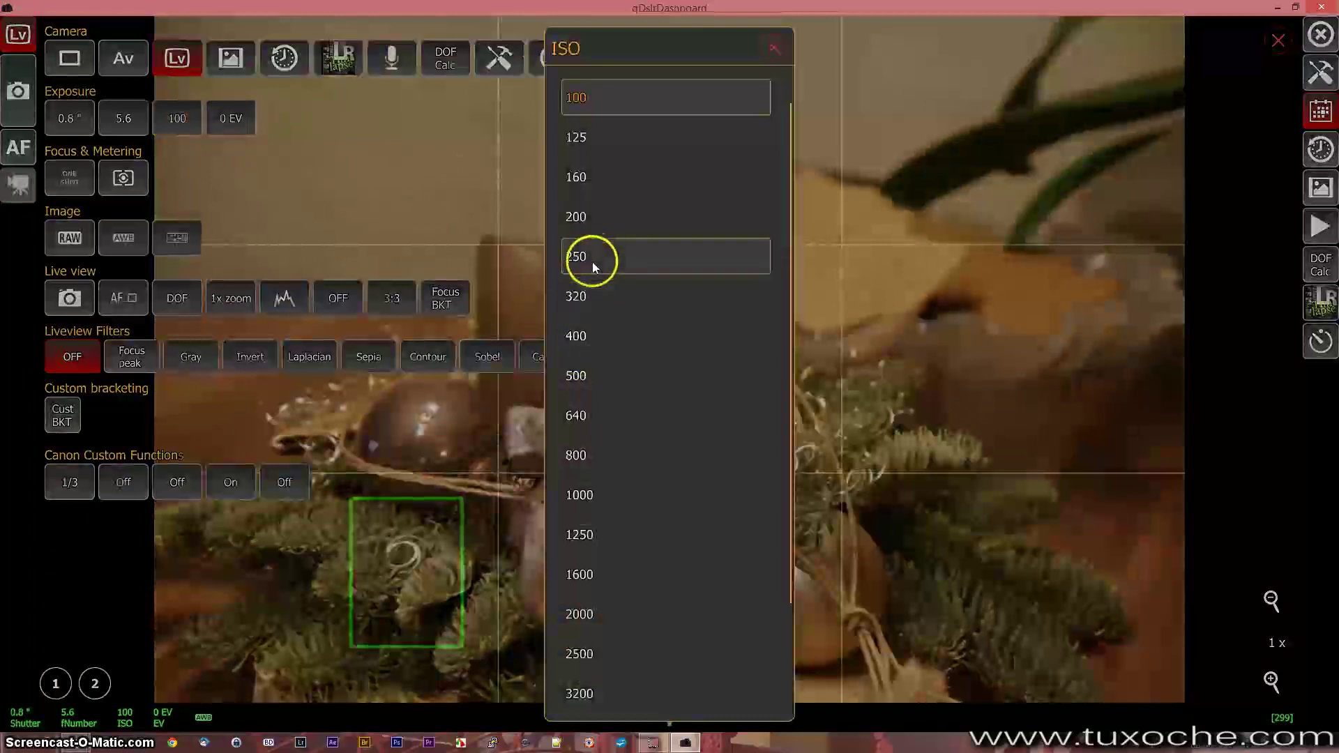
left_click(590, 337)
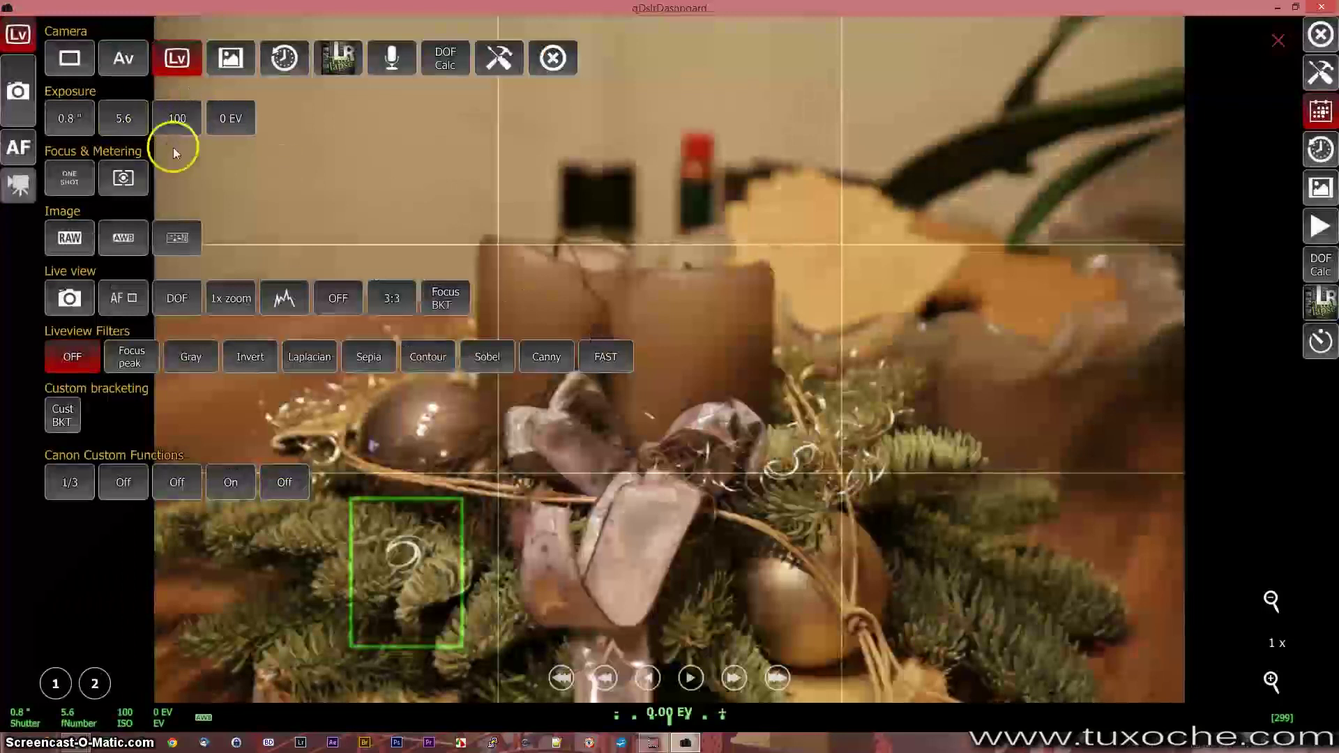
left_click(179, 119)
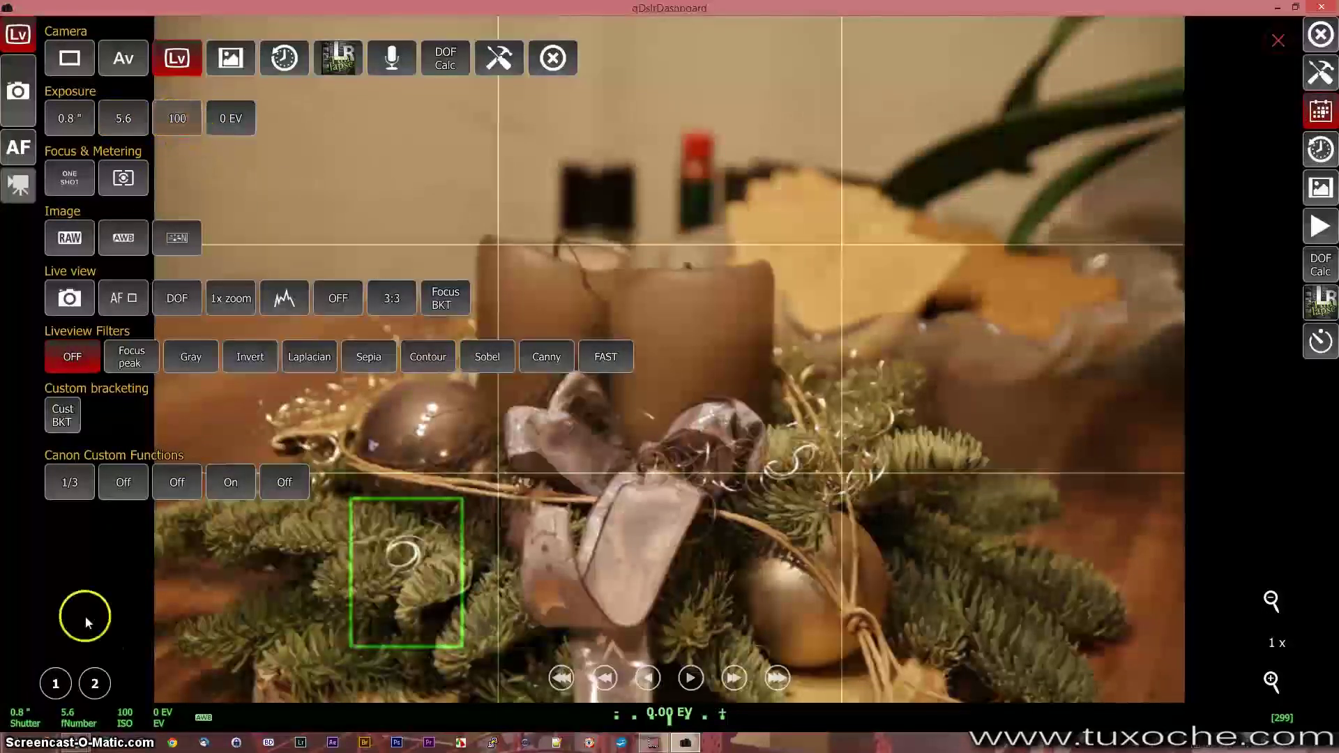
left_click(125, 717)
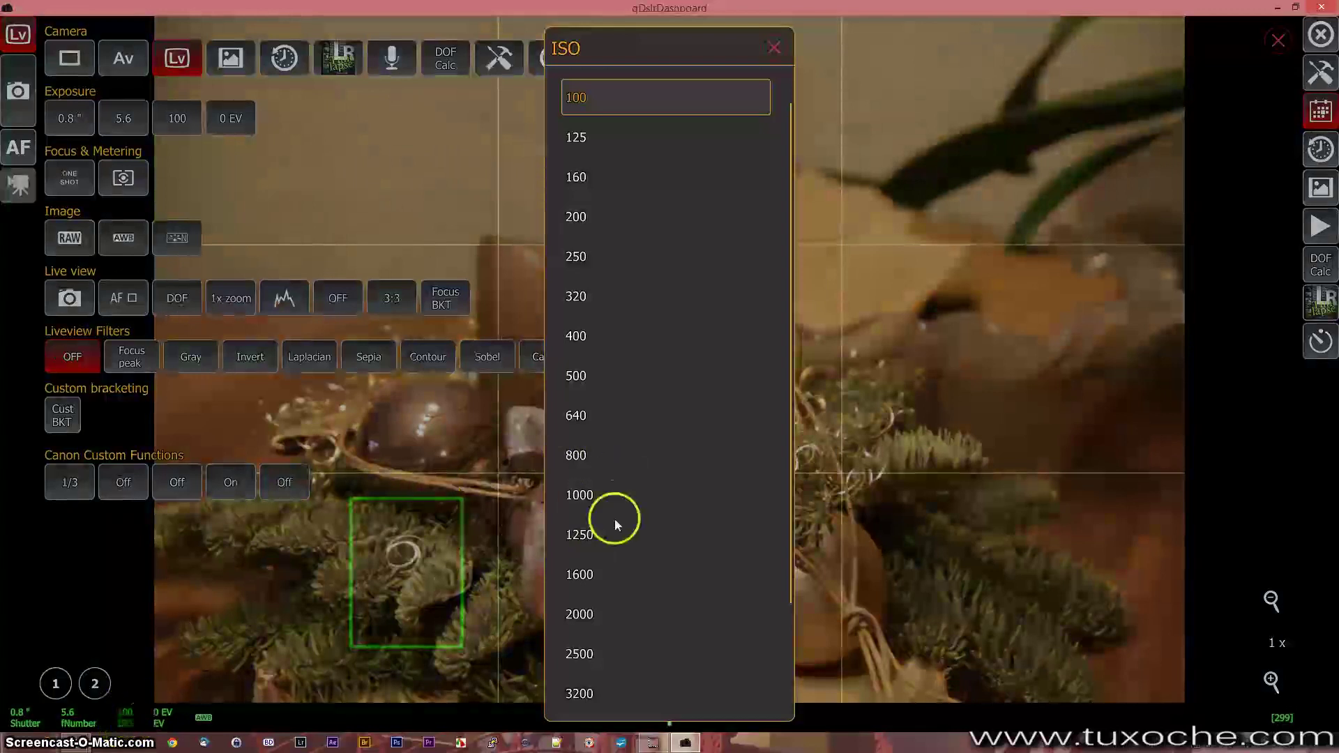
left_click(591, 332)
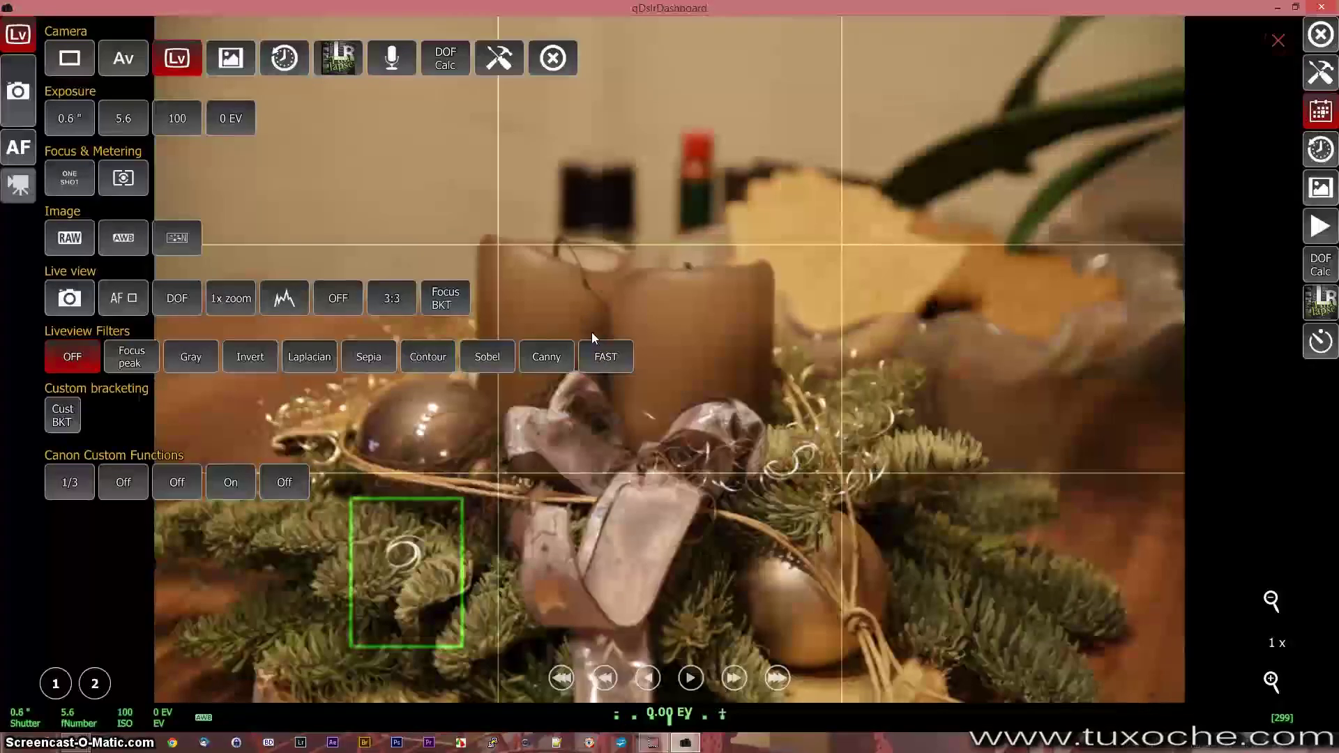
left_click(125, 717)
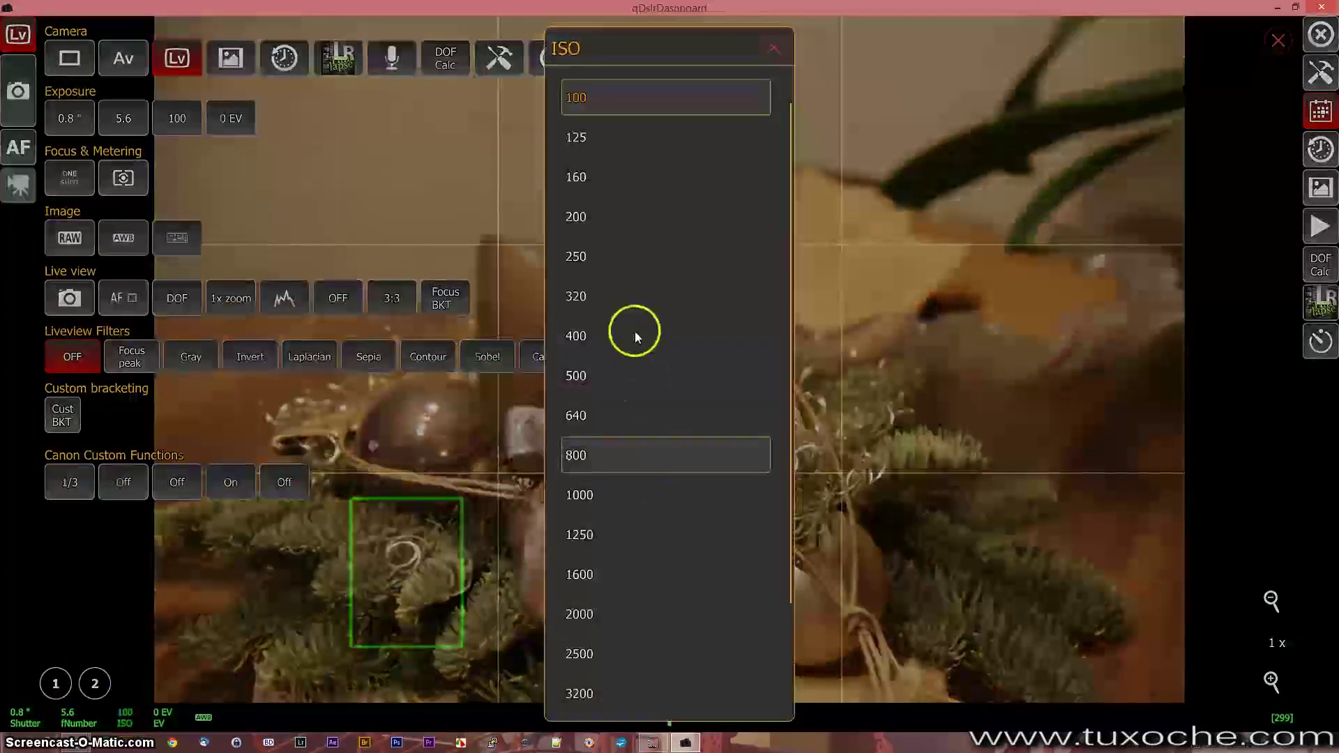
key("Down")
key("Down")
key("Down")
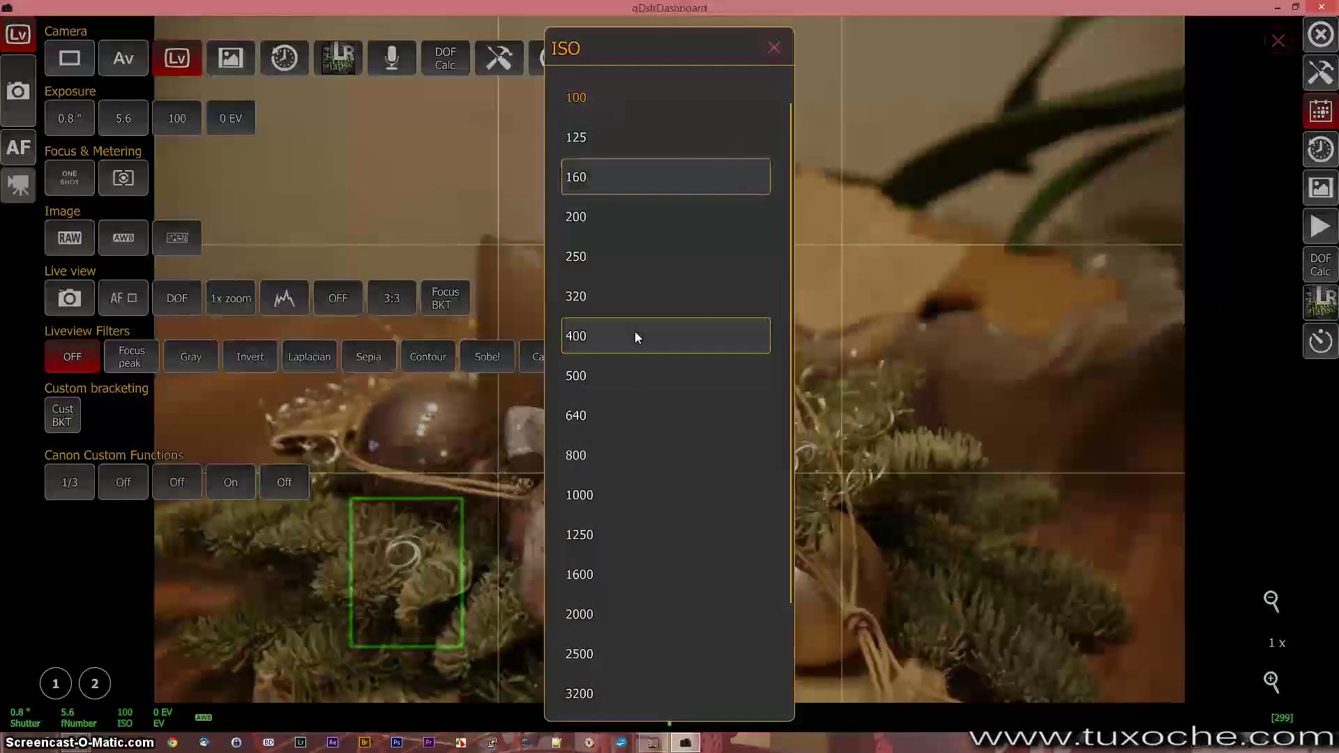
key("Down")
key("Down")
key("Down")
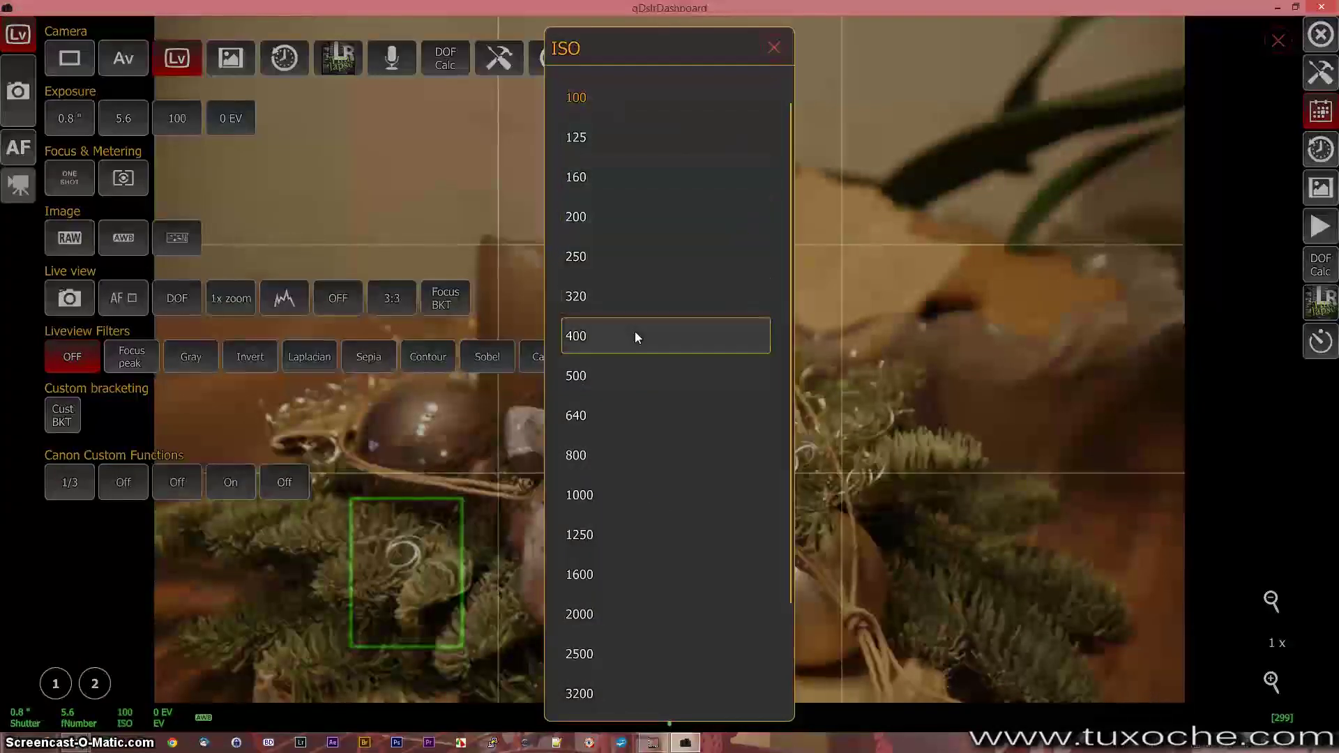
key("Return")
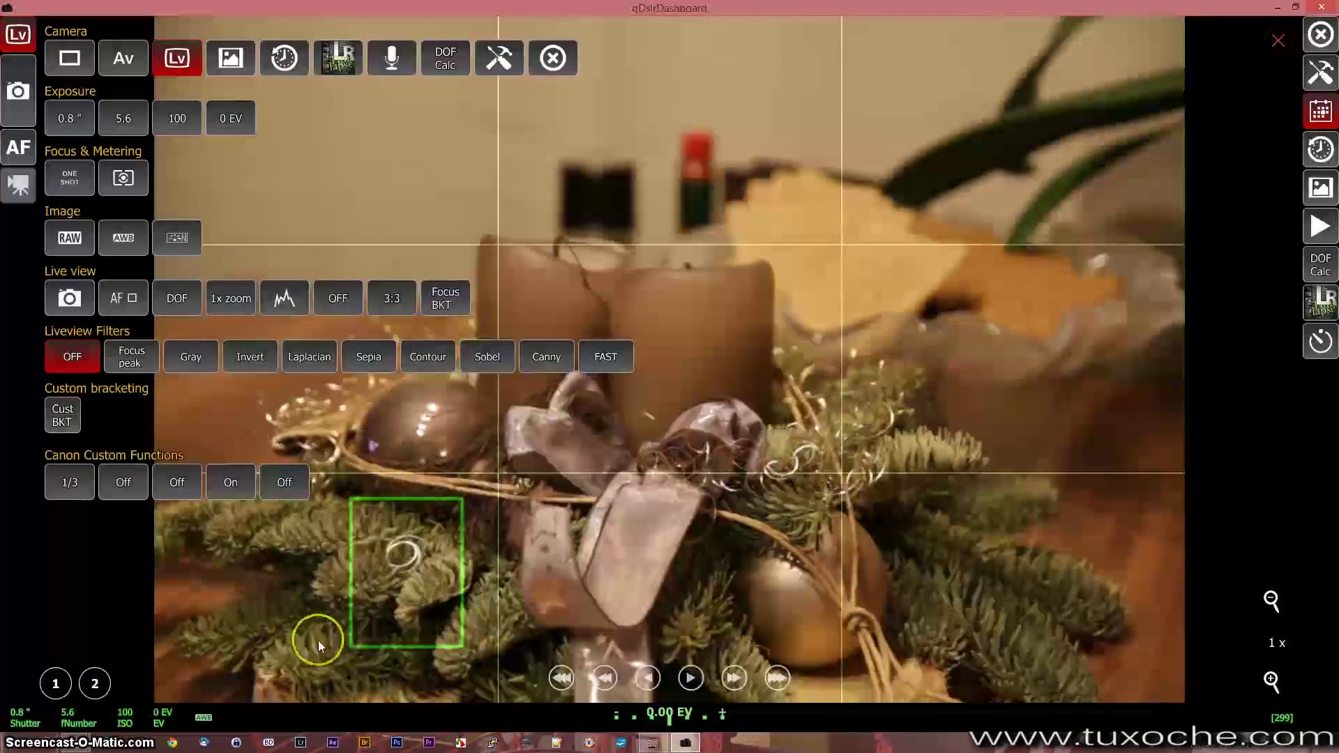
Browse the aperture values 5.6 to 32, point out f/9, and close the list keeping f/5.6.
left_click(69, 715)
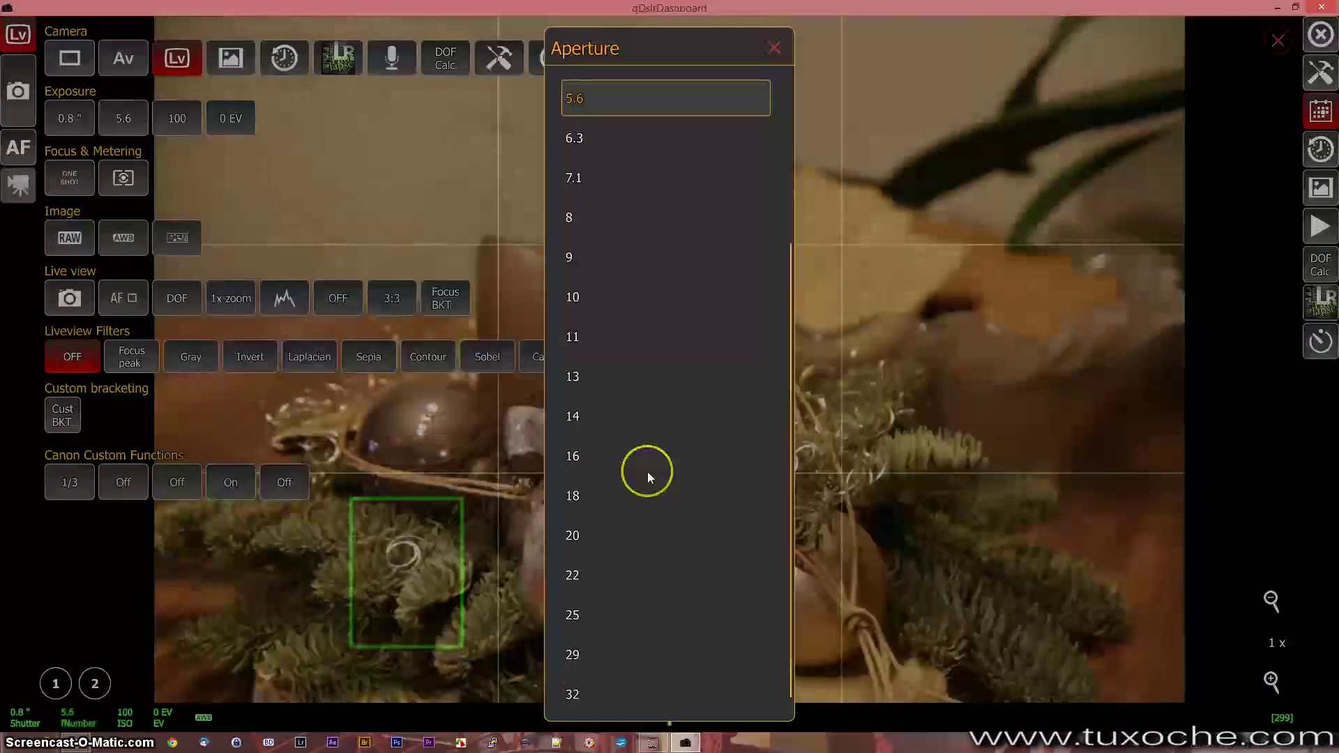
left_click(685, 262)
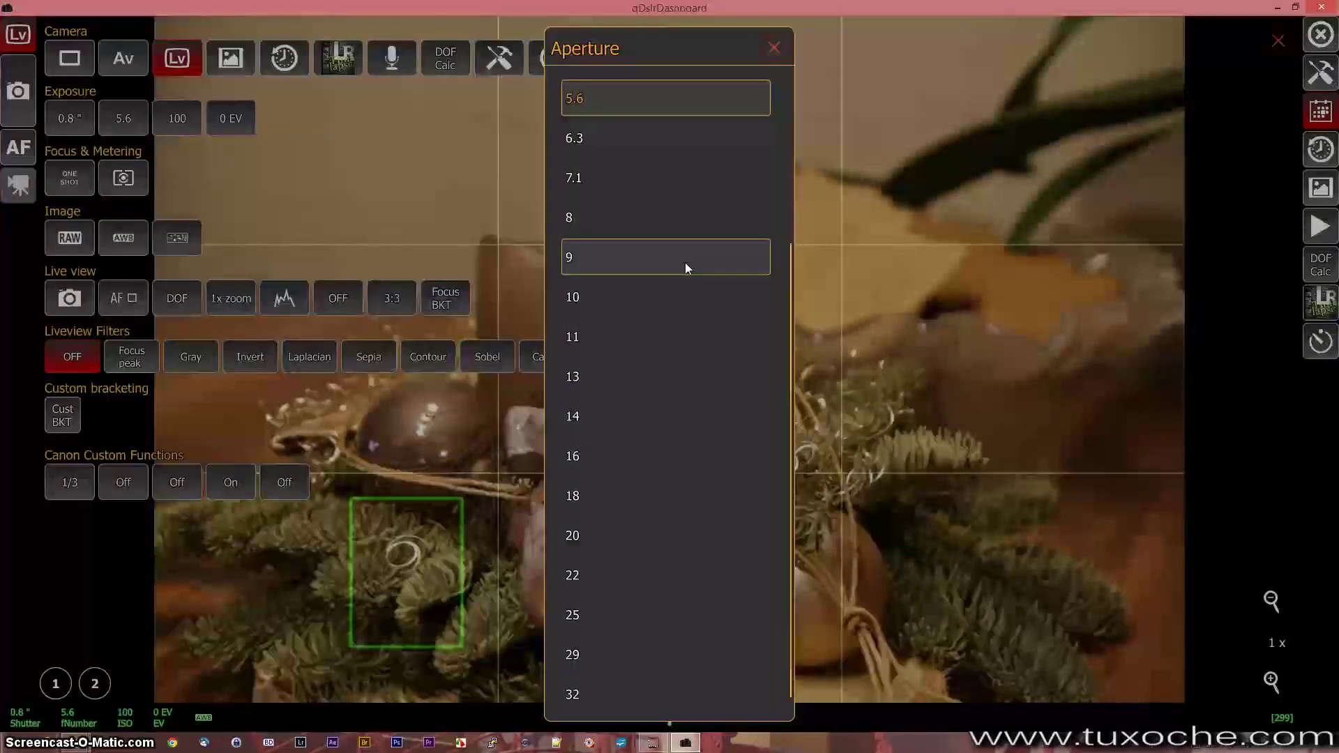
left_click_drag(685, 262, 776, 52)
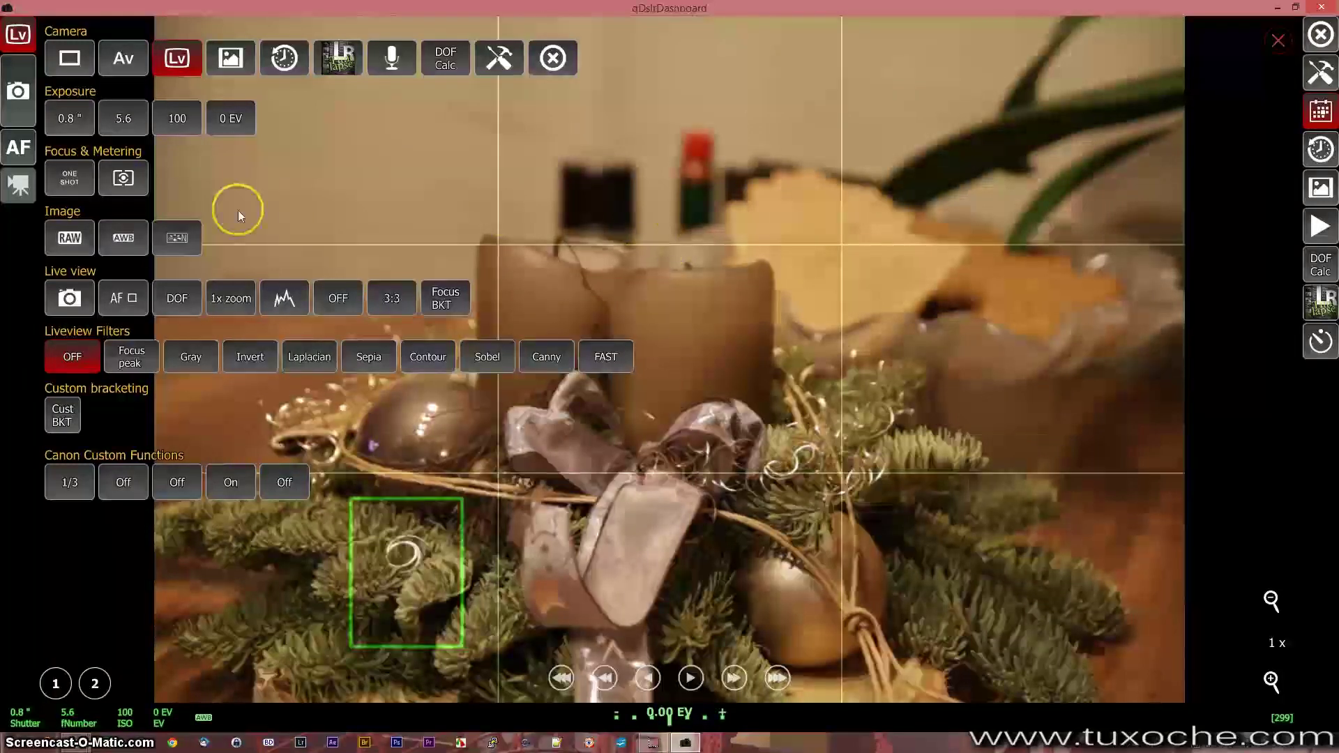
Toggle white balance on and off, keep evaluative metering, and activate the RAW image quality setting.
left_click(113, 237)
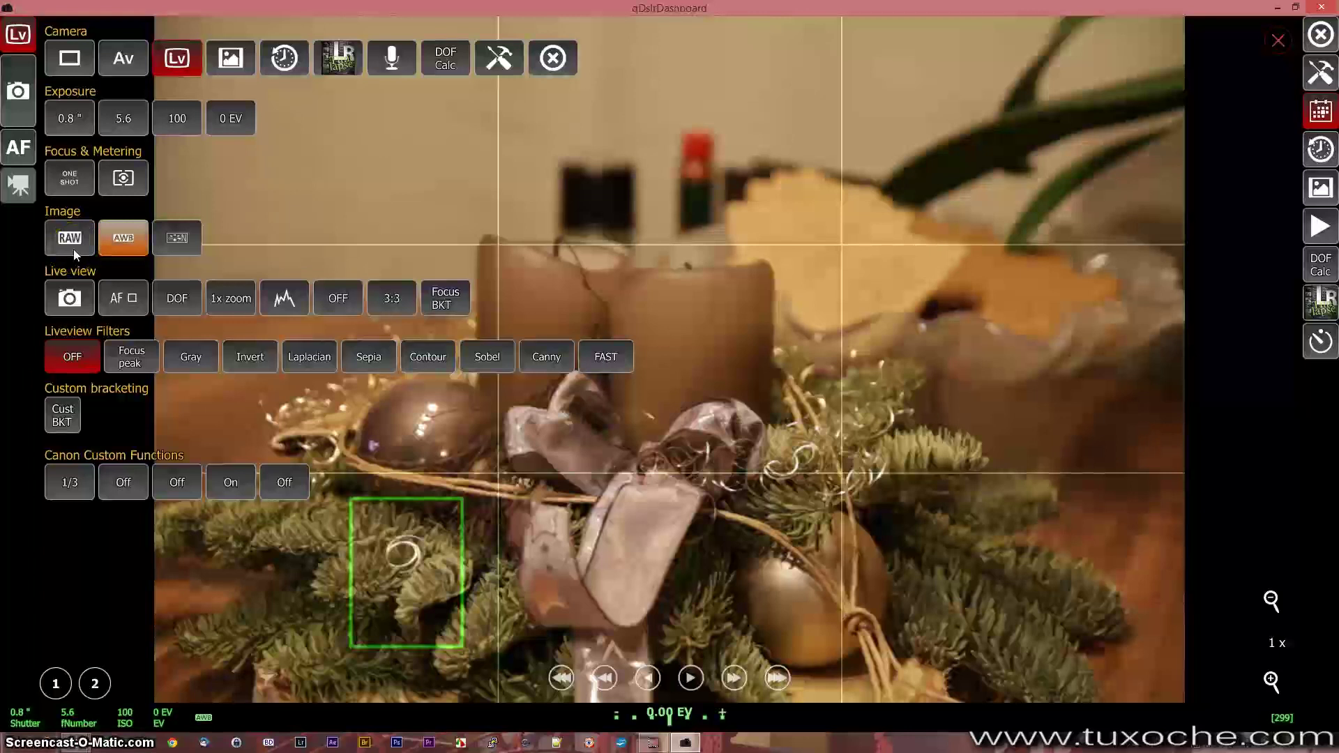
left_click(114, 239)
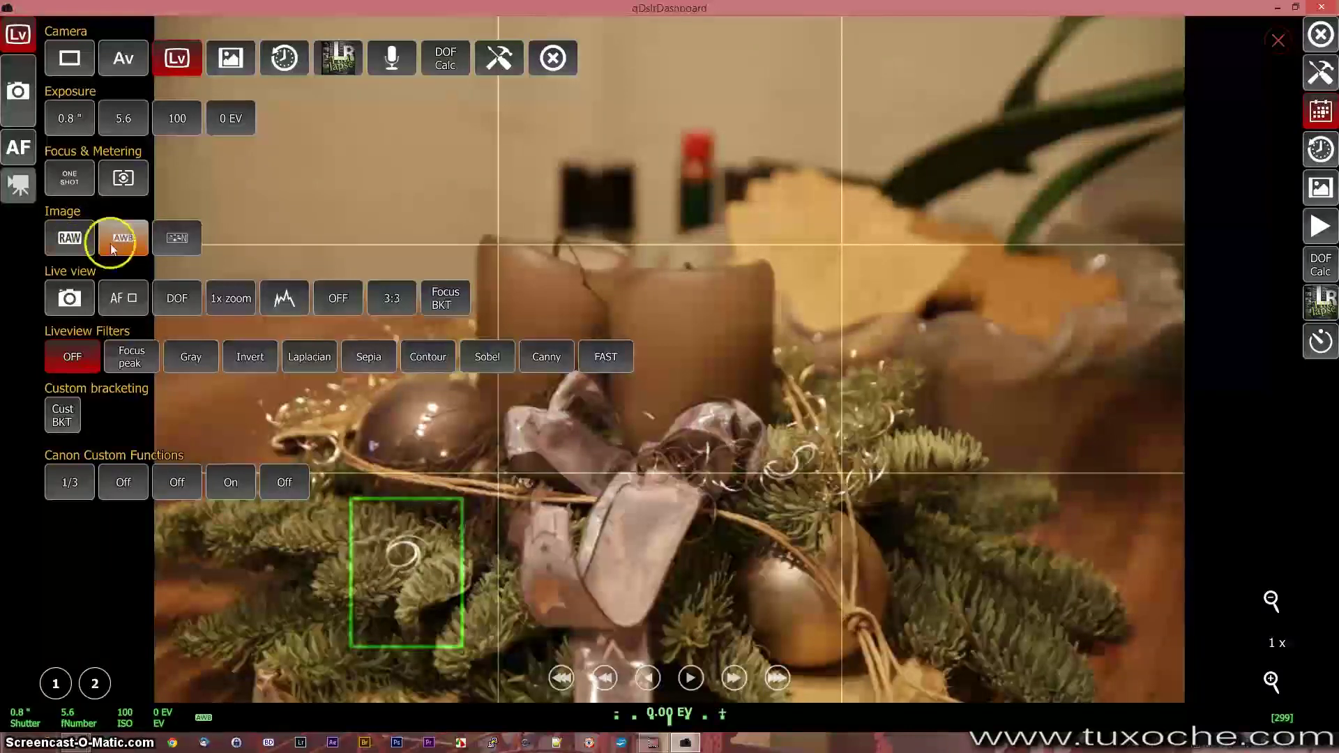
left_click(125, 176)
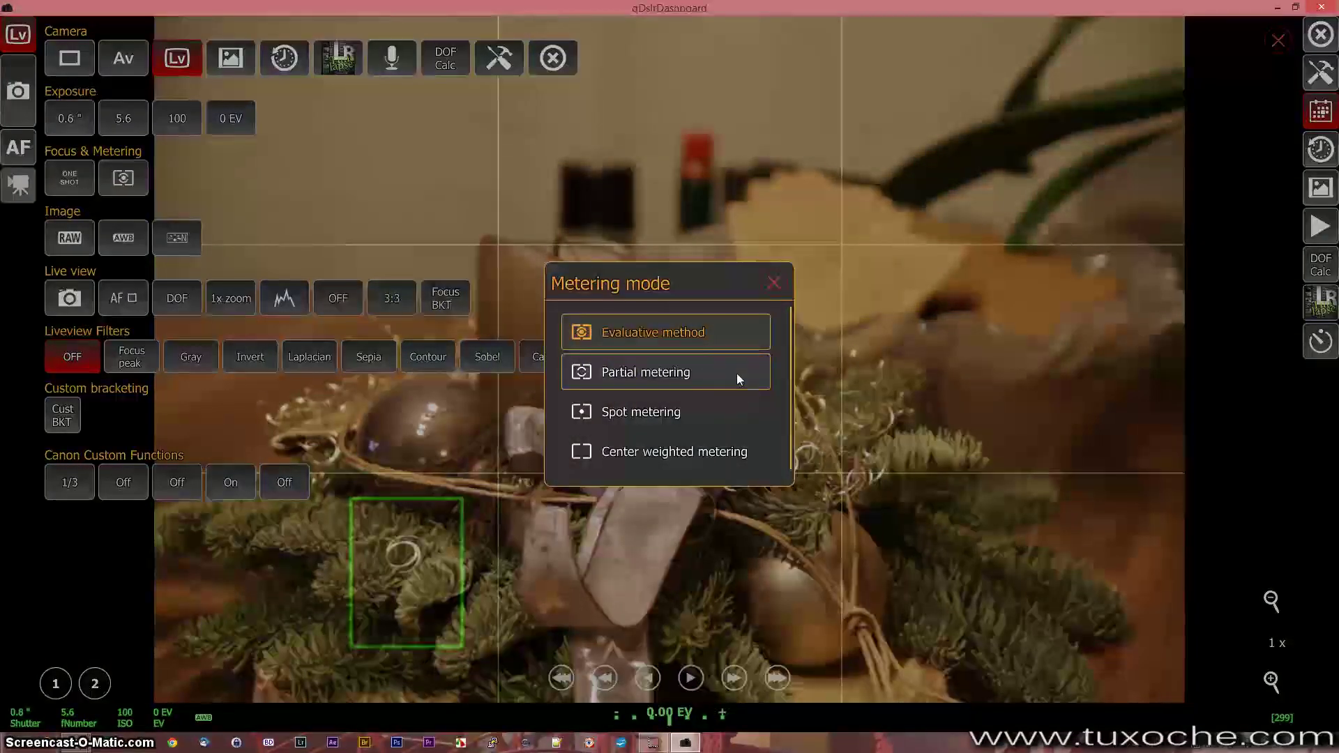
left_click(772, 283)
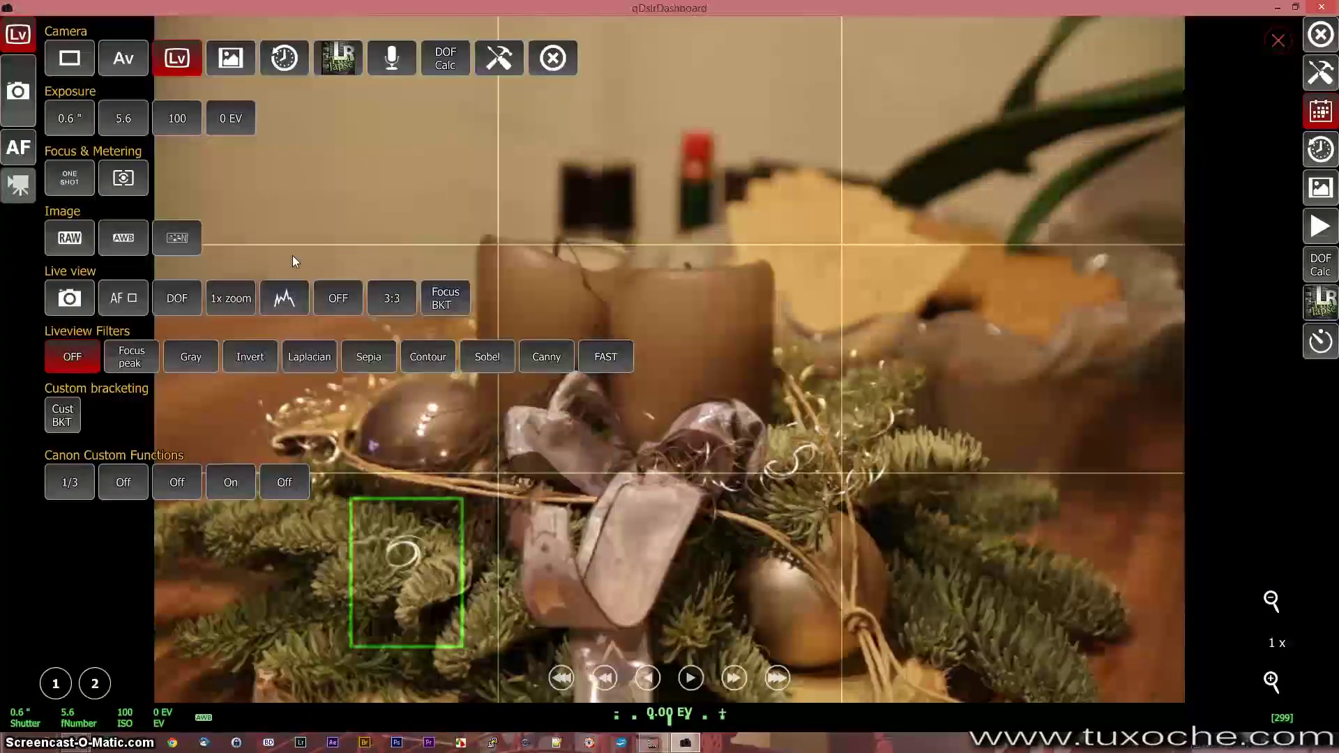
left_click(70, 239)
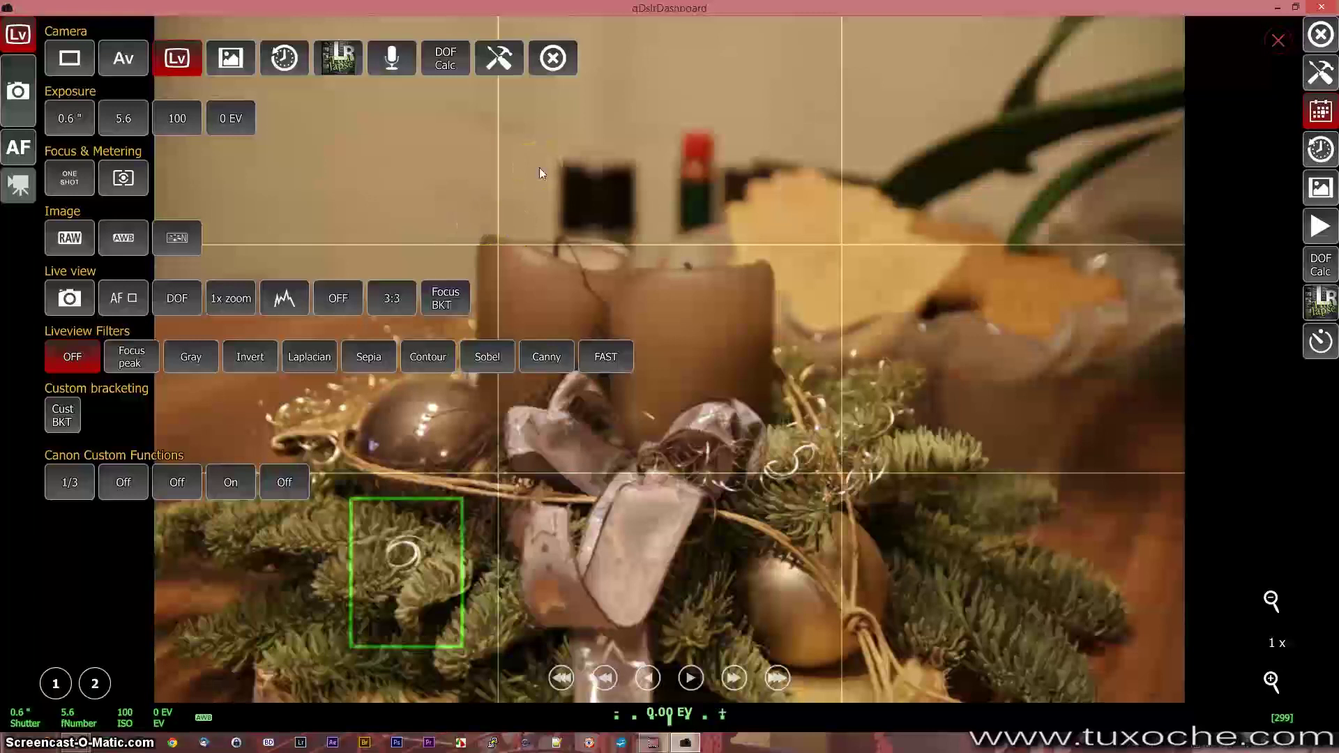
Open the settings page and reconnect to the Canon camera over USB.
left_click(554, 57)
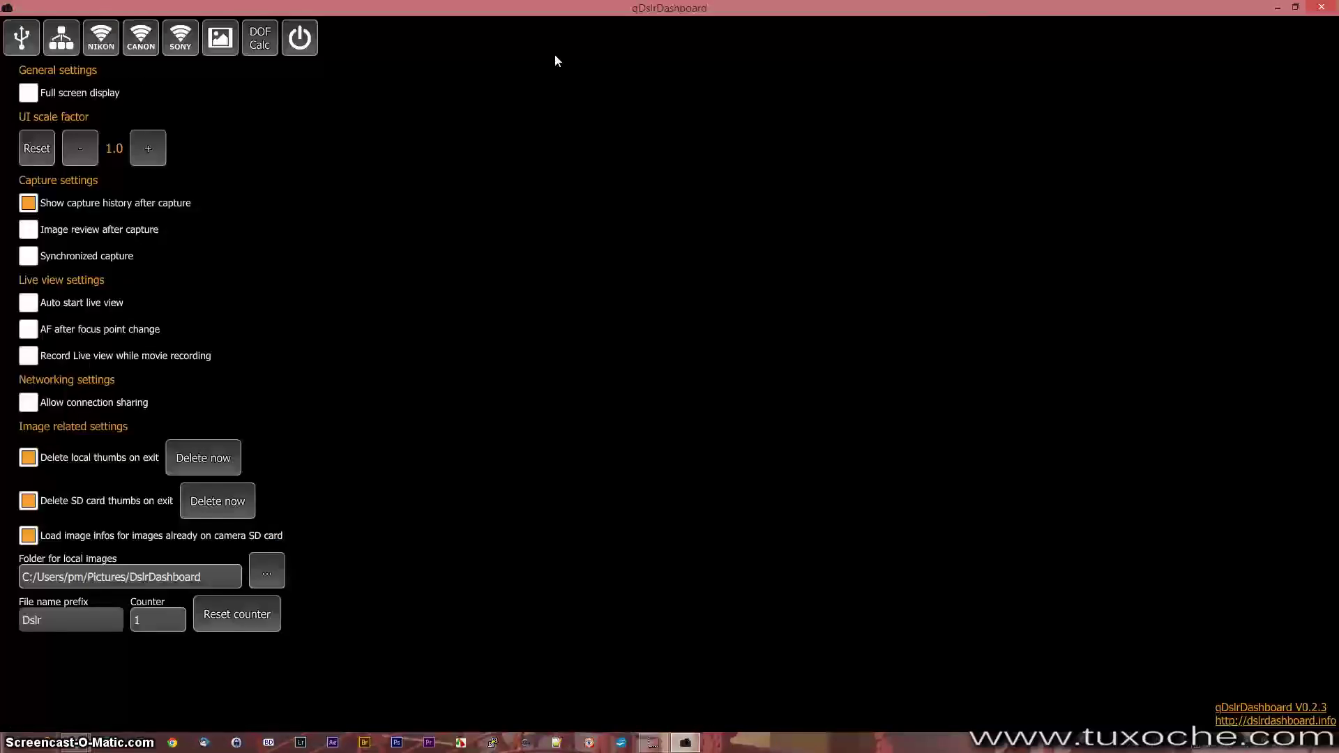
left_click(22, 37)
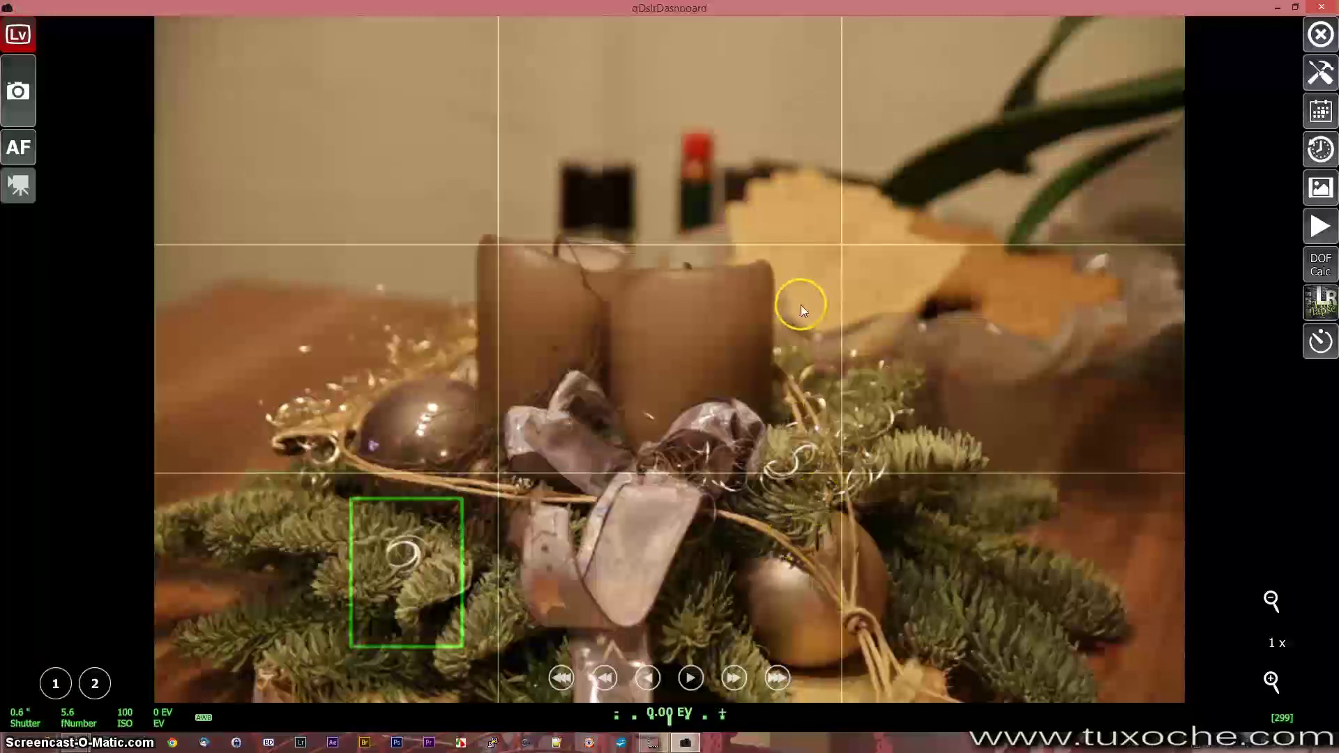
Autofocus on the crackers at back right and save that focus as focus point 2.
left_click(934, 247)
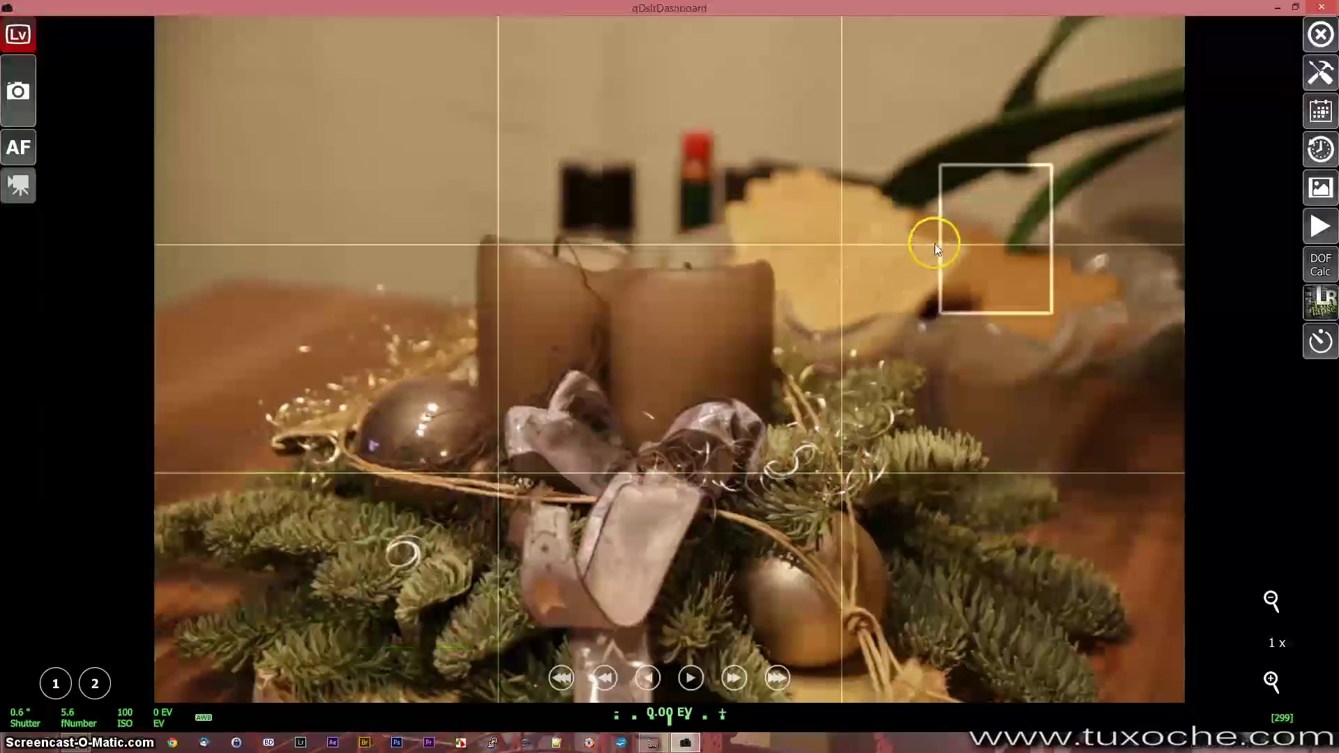
left_click(896, 248)
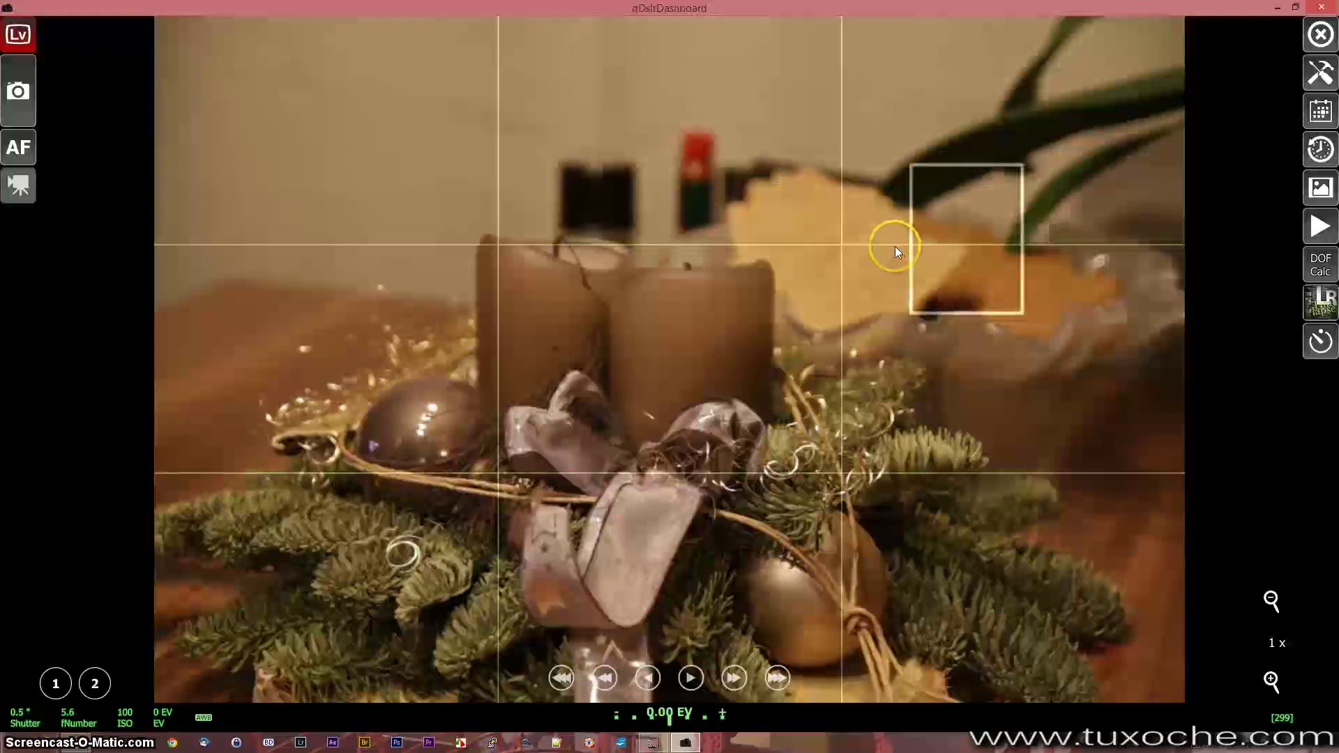
left_click(908, 256)
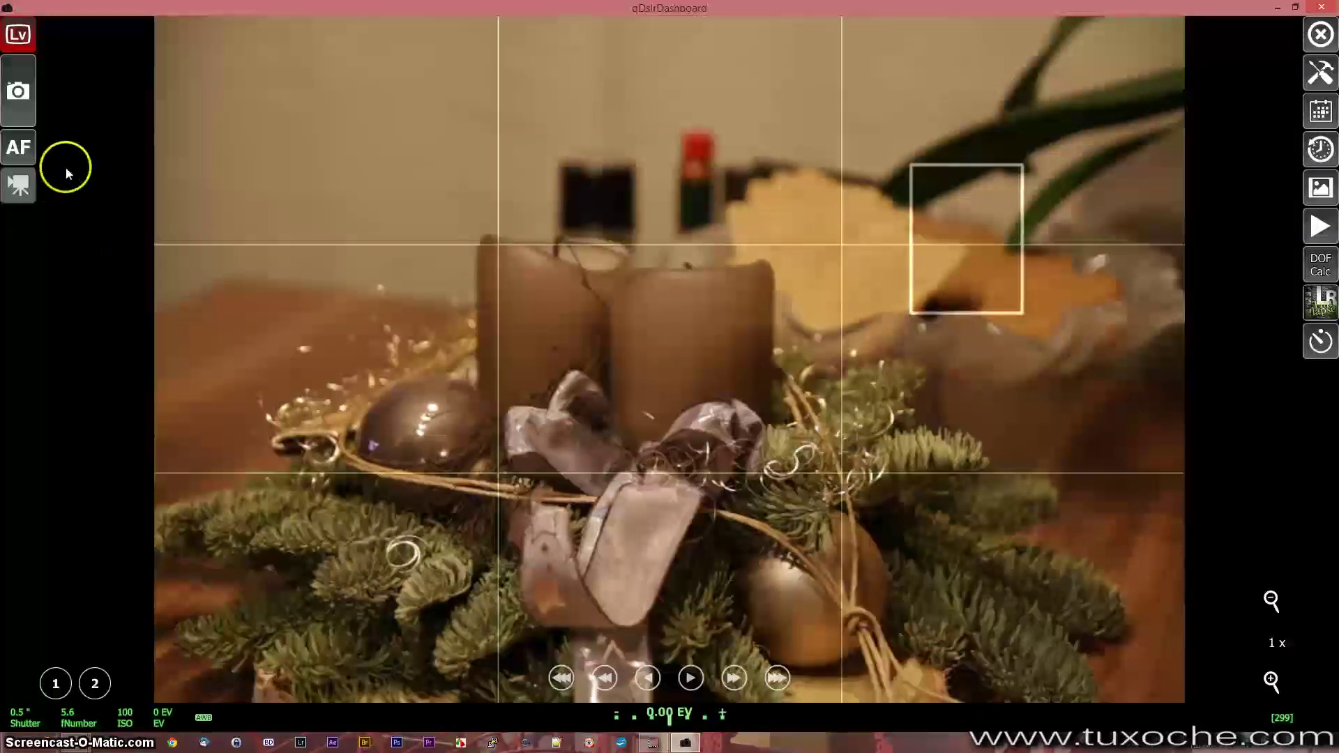
left_click(14, 147)
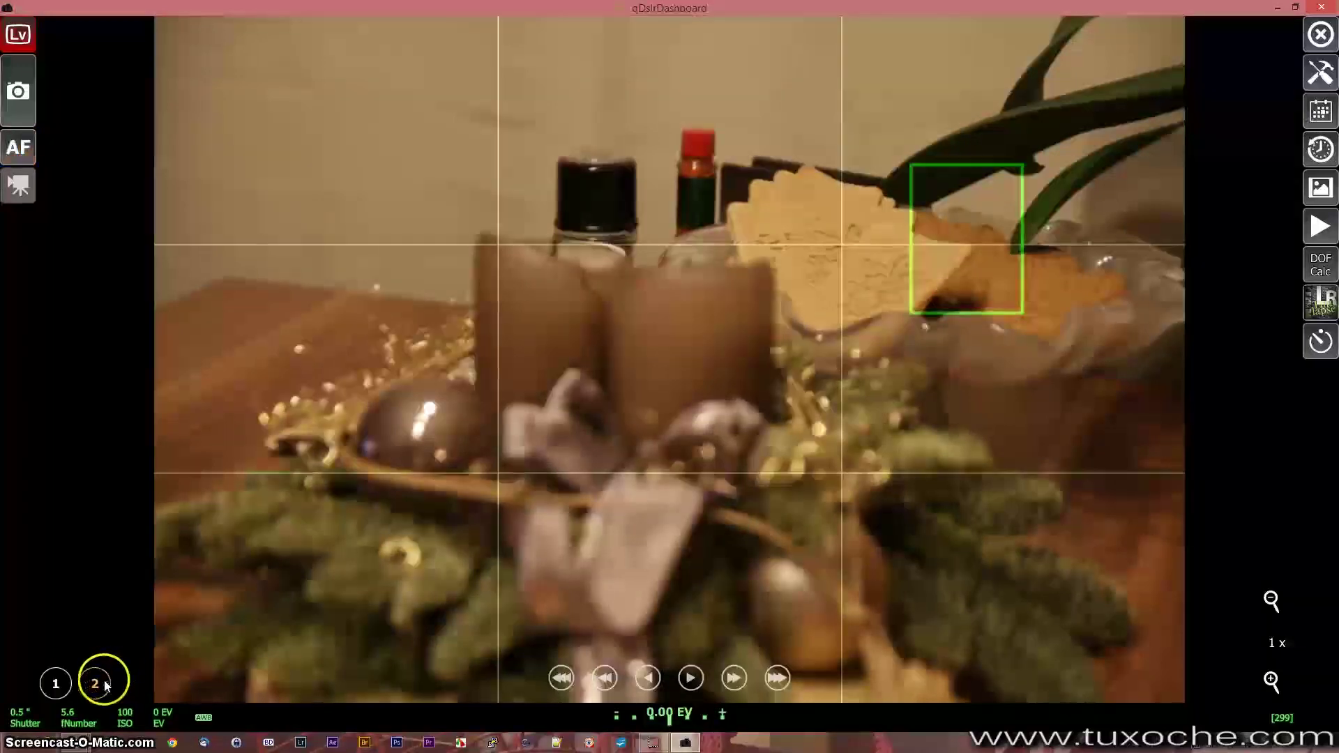
left_click(106, 685)
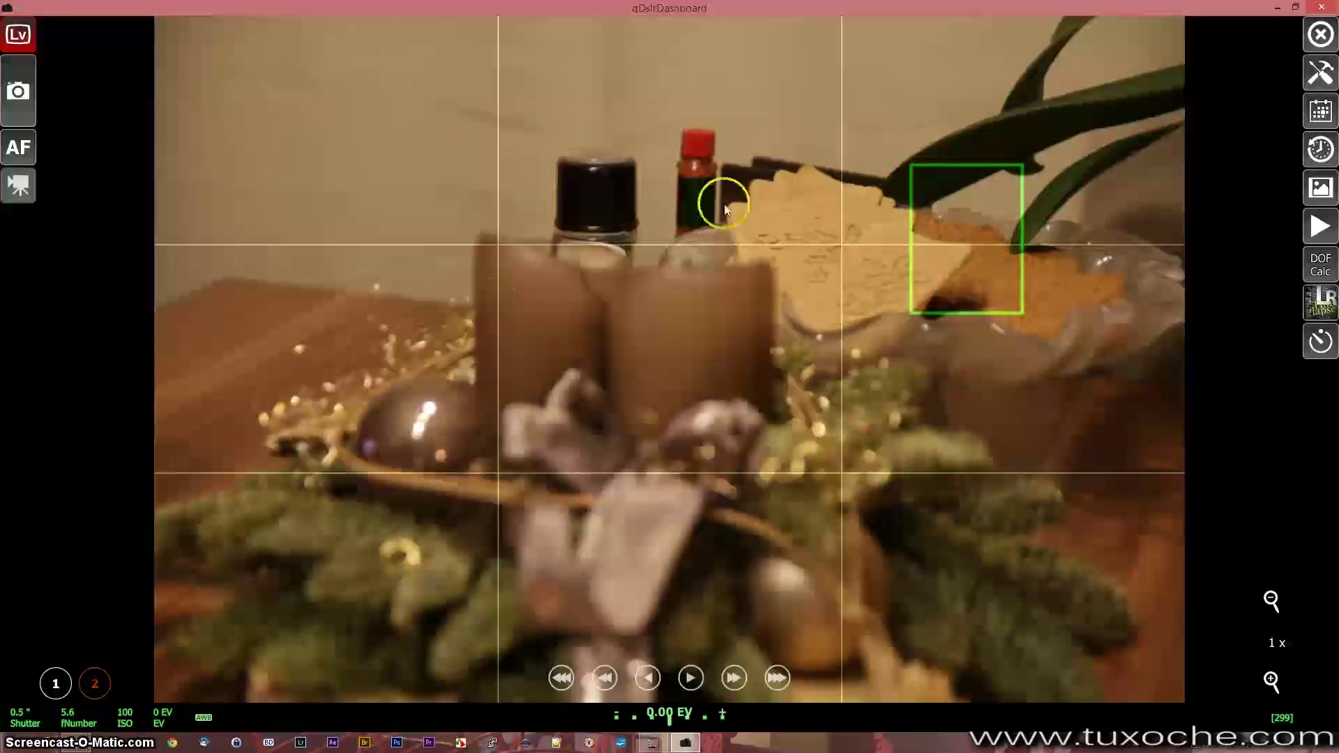
Show the Focus BKT options, keeping direction Closest with 5 frames, and check start/end focus points.
left_click(1316, 111)
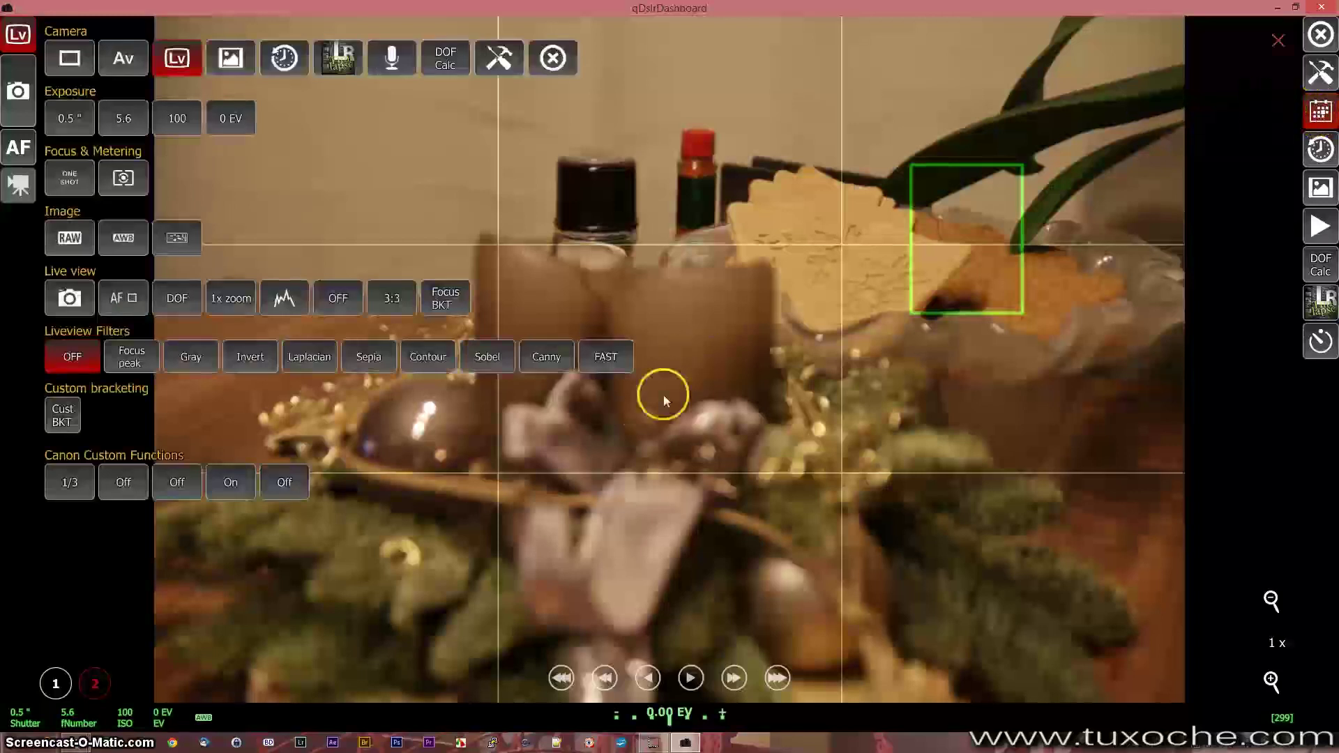
left_click(454, 298)
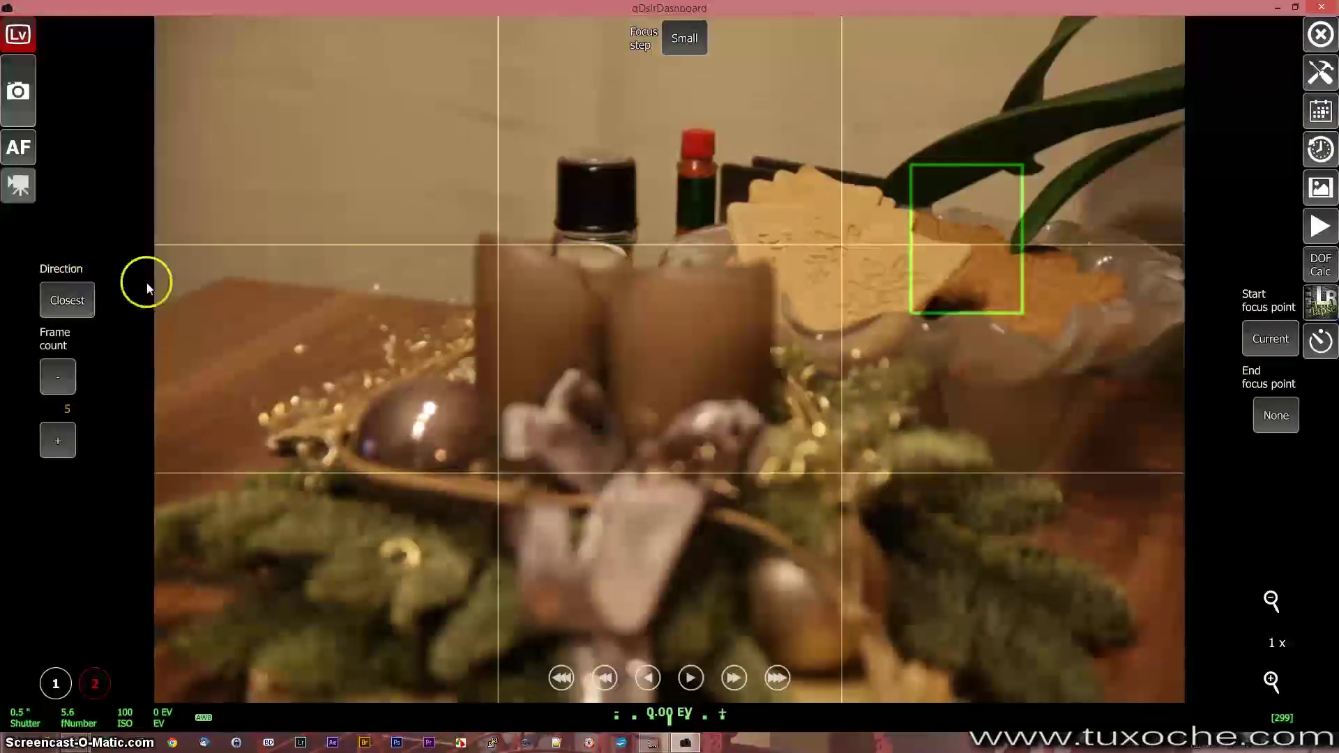
left_click(67, 300)
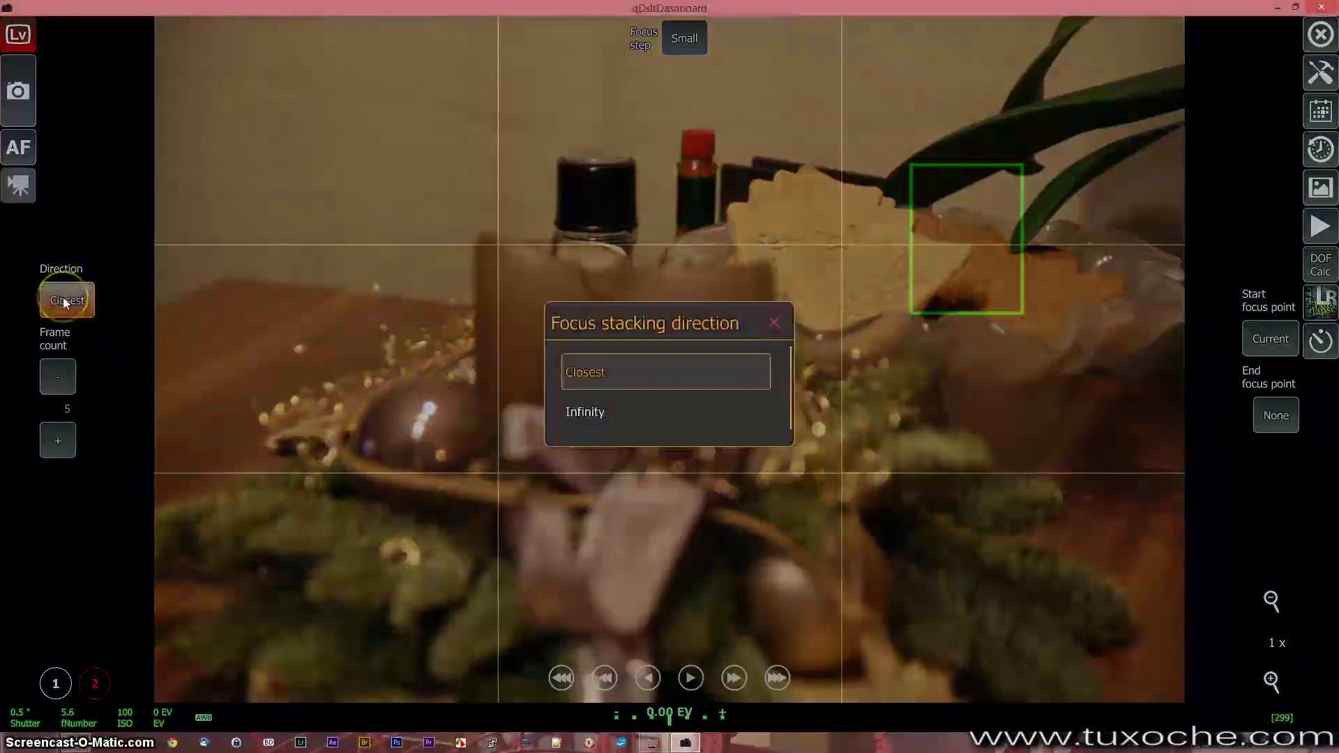
left_click(776, 322)
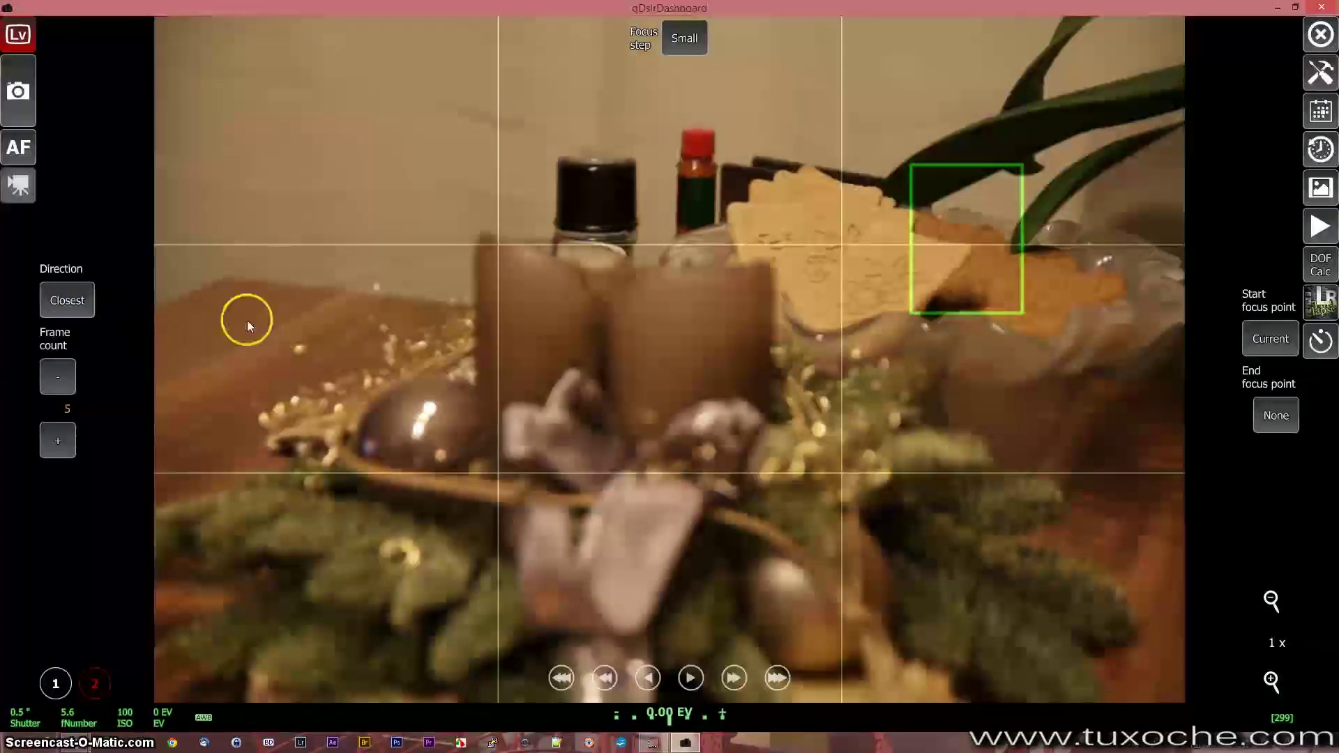
left_click(1262, 417)
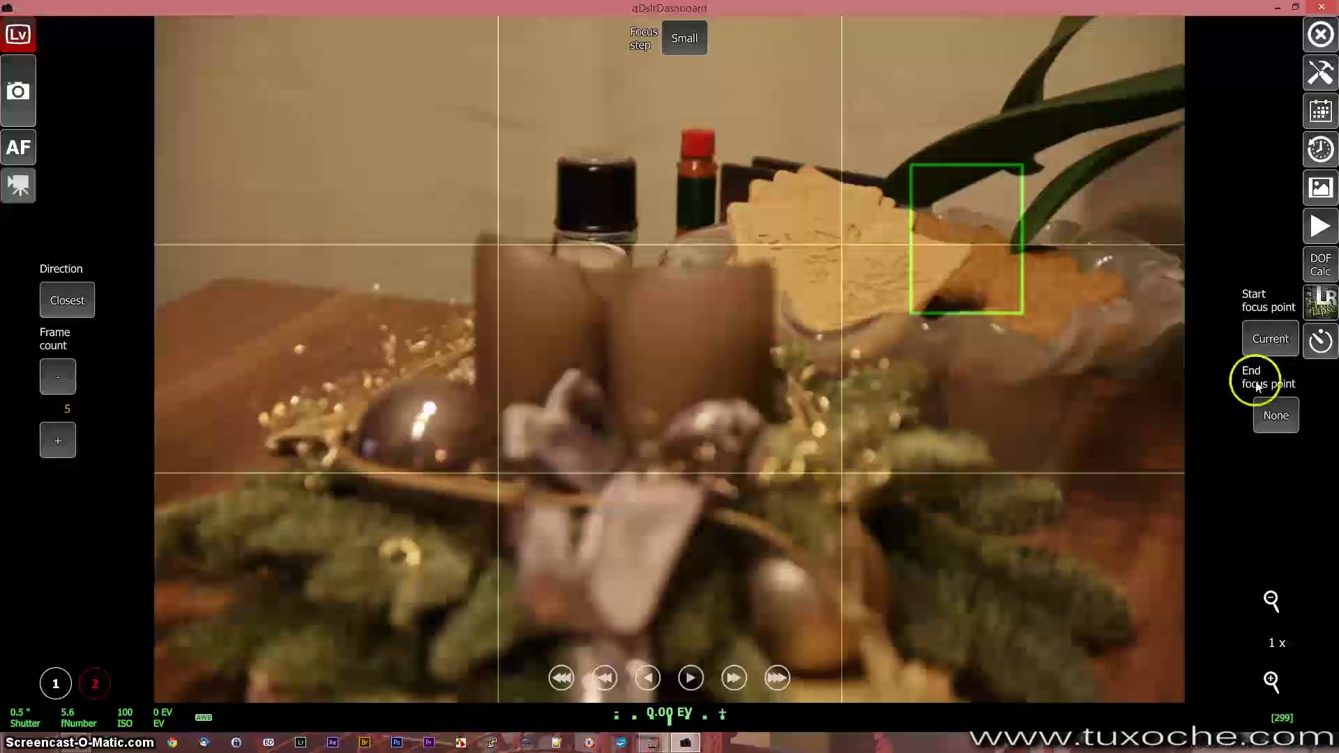
left_click(1276, 340)
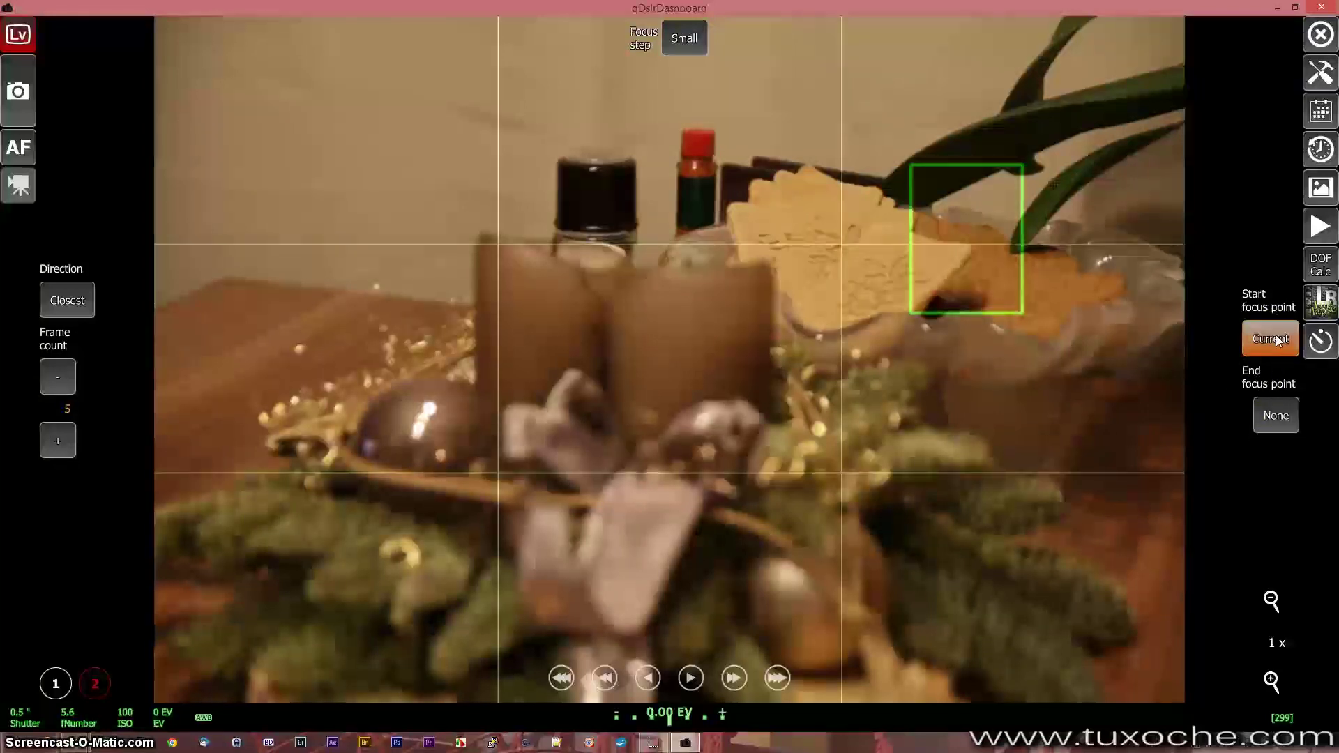
Keep the start focus point on Current and set the end focus point to FP 2.
left_click(1276, 338)
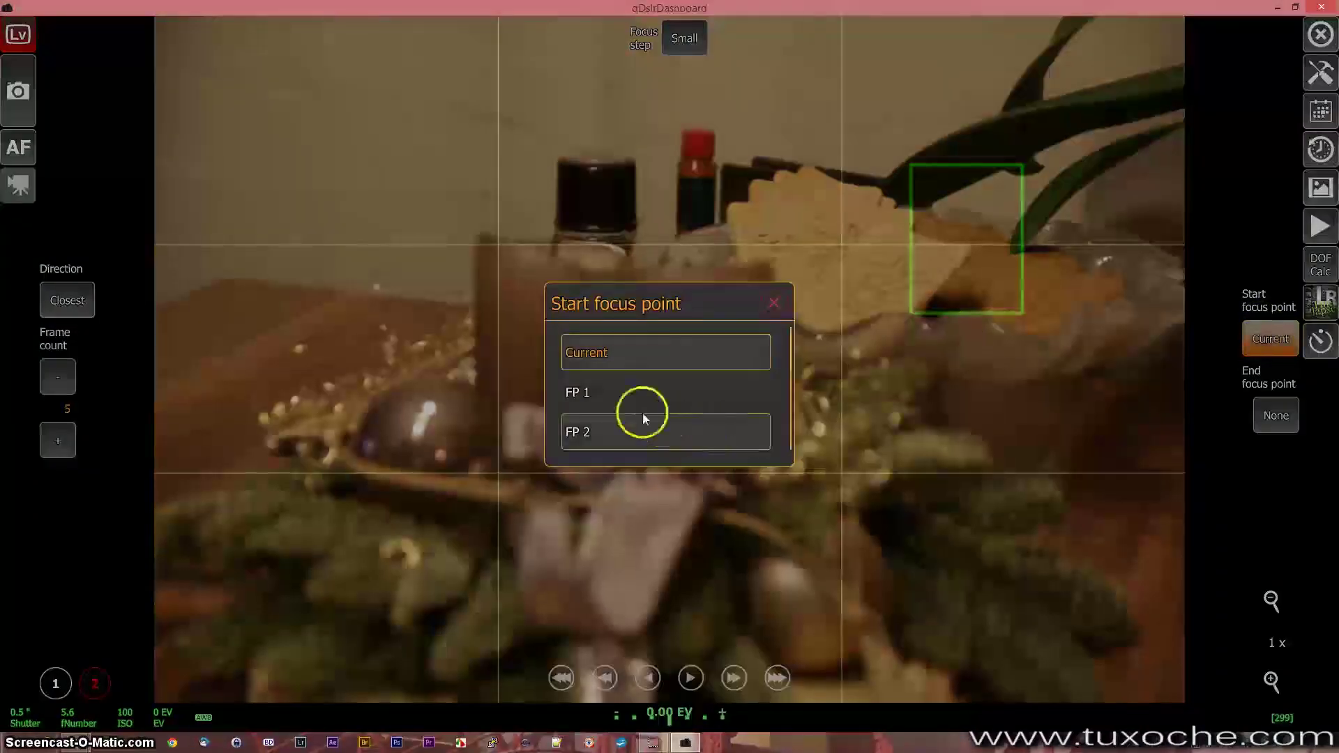
left_click(627, 395)
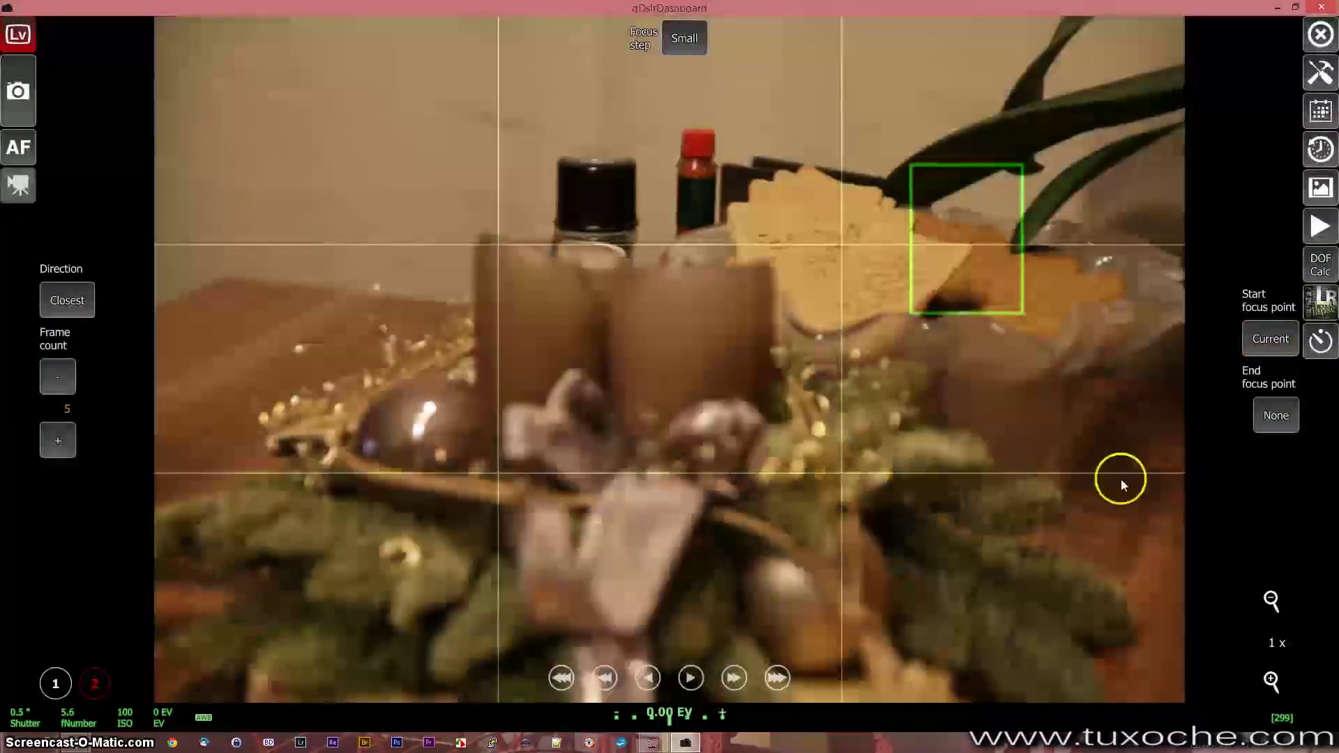
left_click(1276, 419)
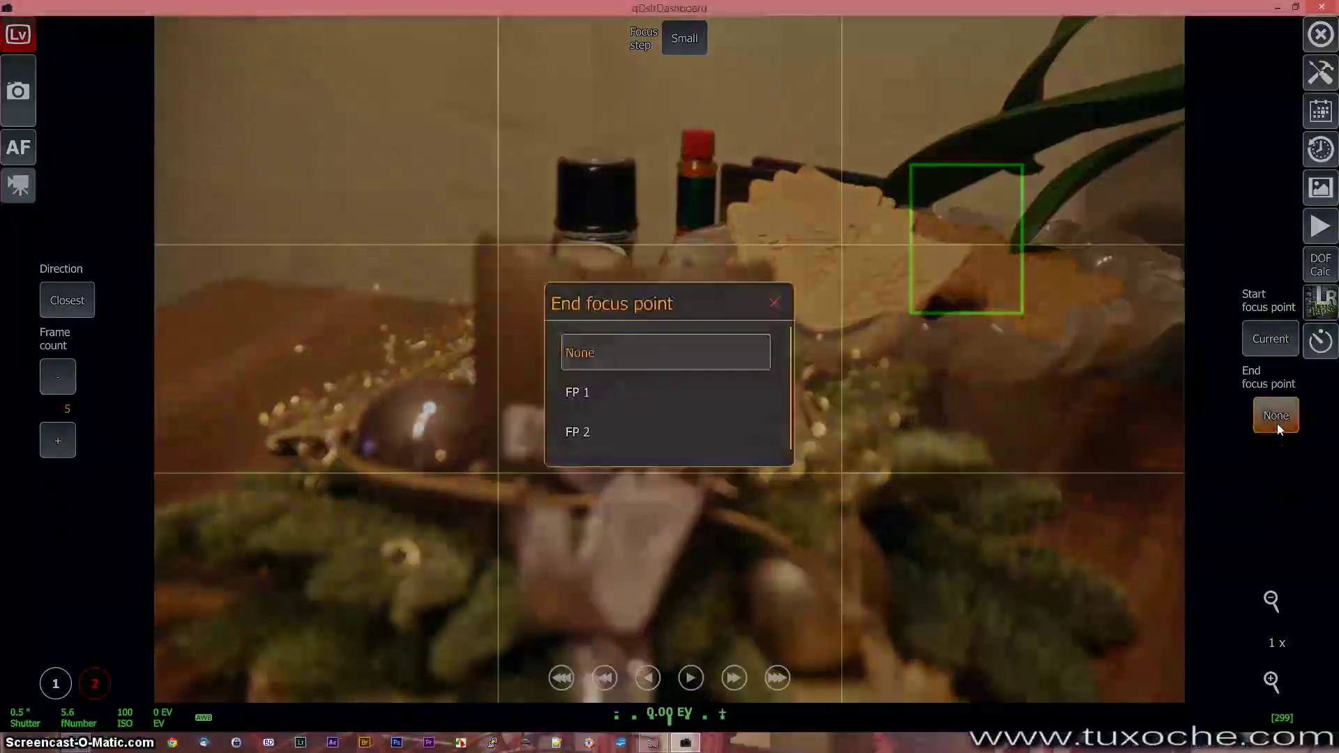
left_click(655, 437)
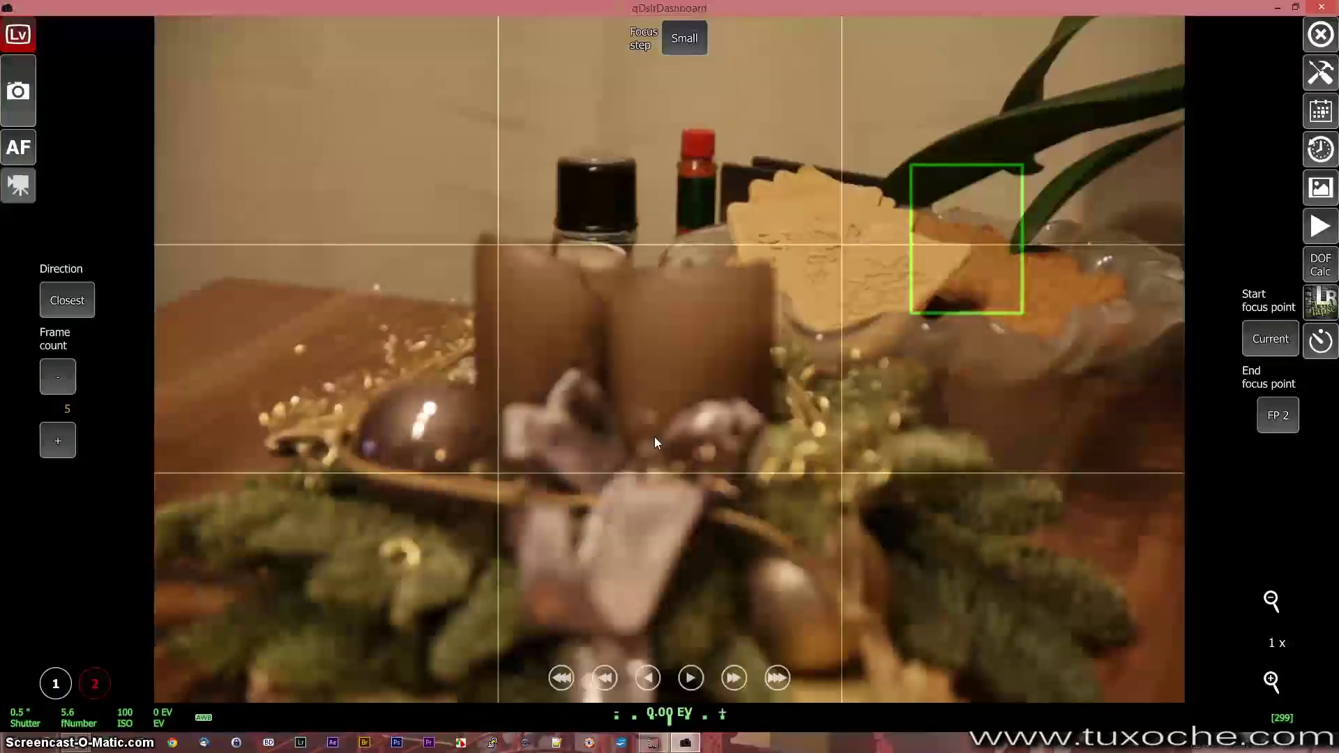
left_click(102, 571)
left_click(300, 541)
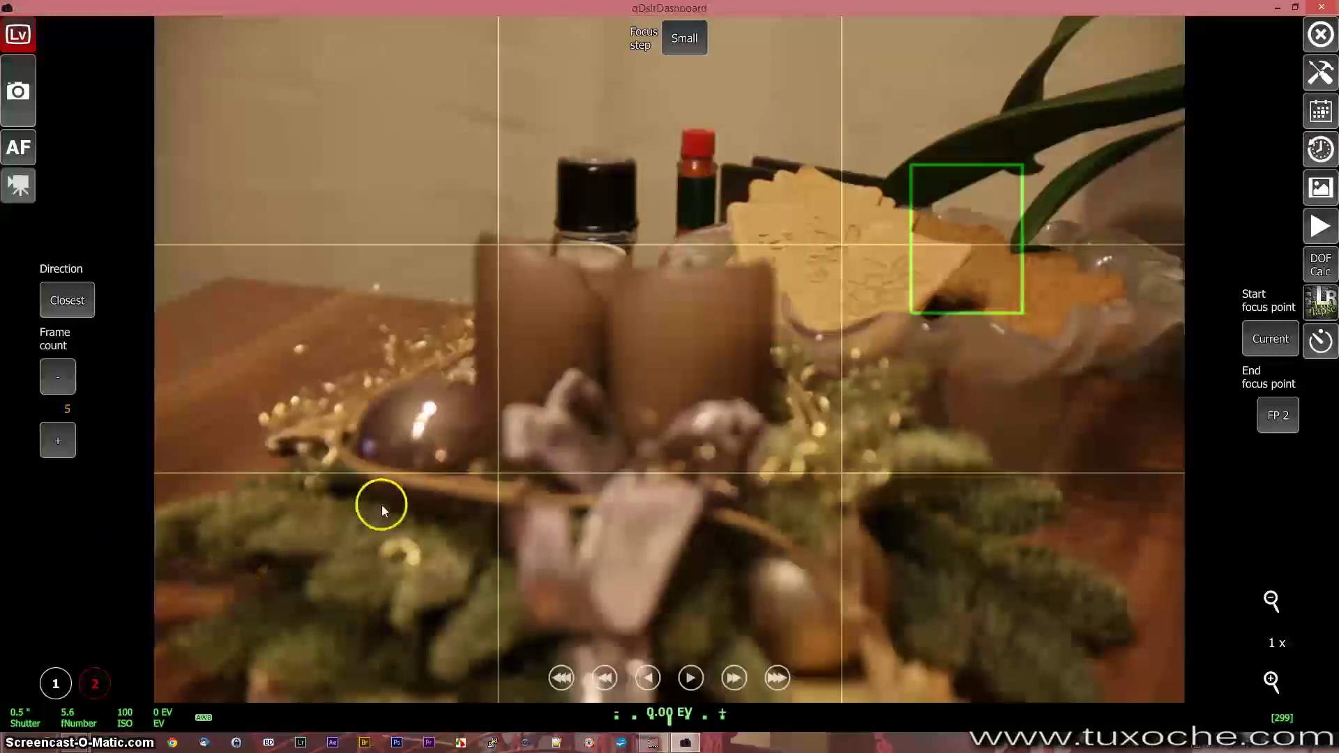
Adjust the stack's frame count to 10 and start shooting the focus stack.
left_click(818, 321)
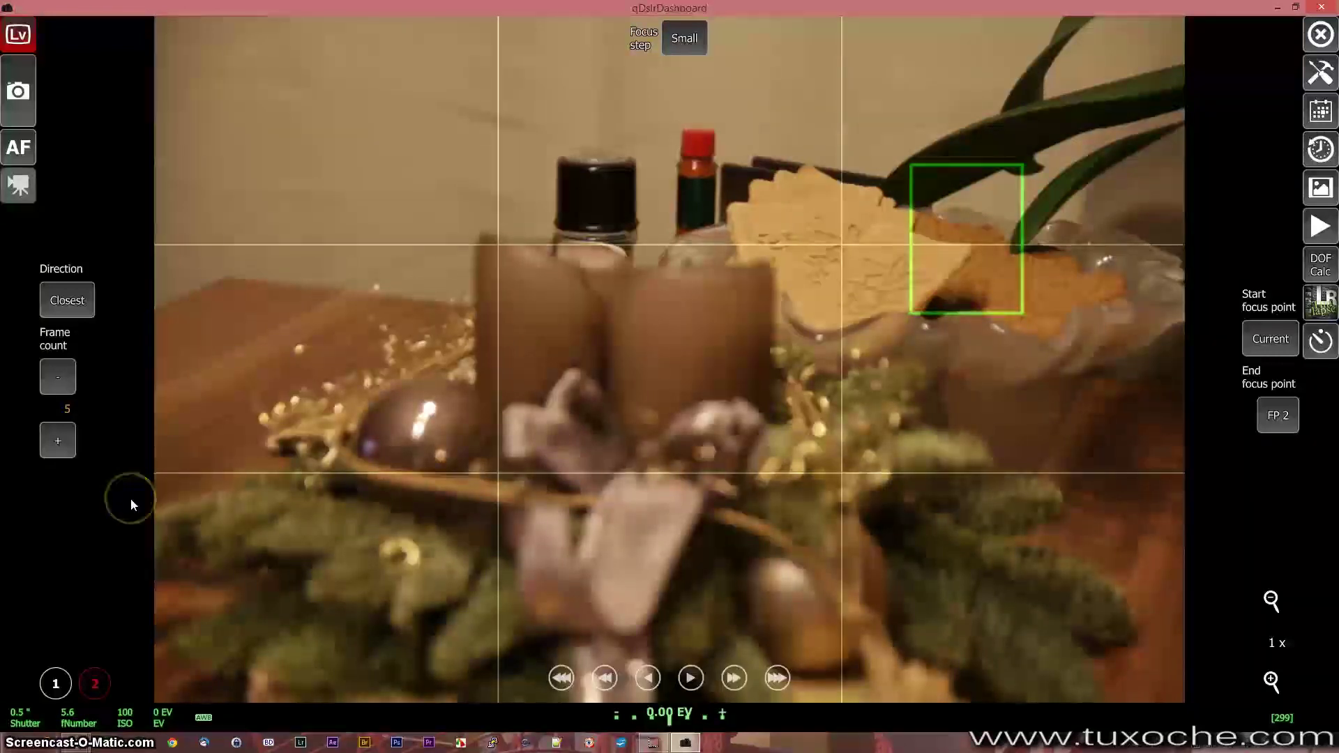
left_click(55, 447)
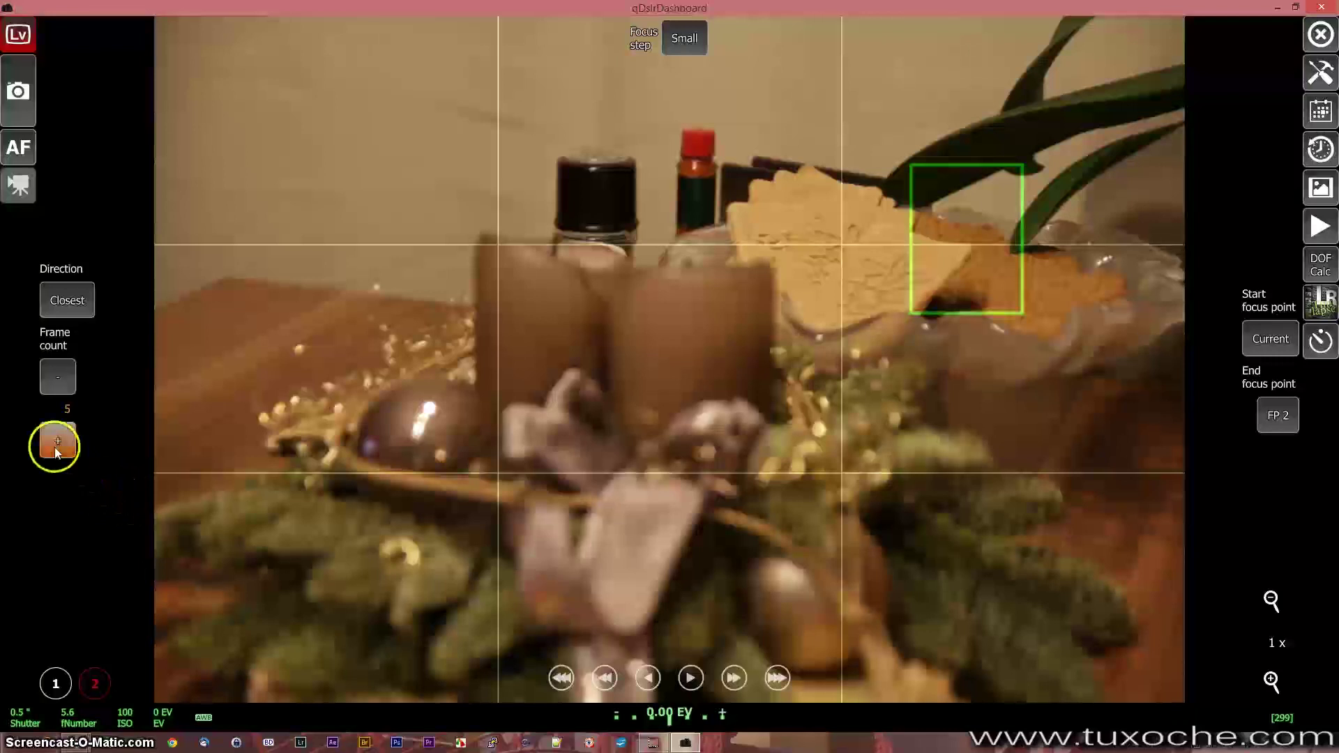
left_click(55, 446)
left_click(53, 375)
left_click(53, 376)
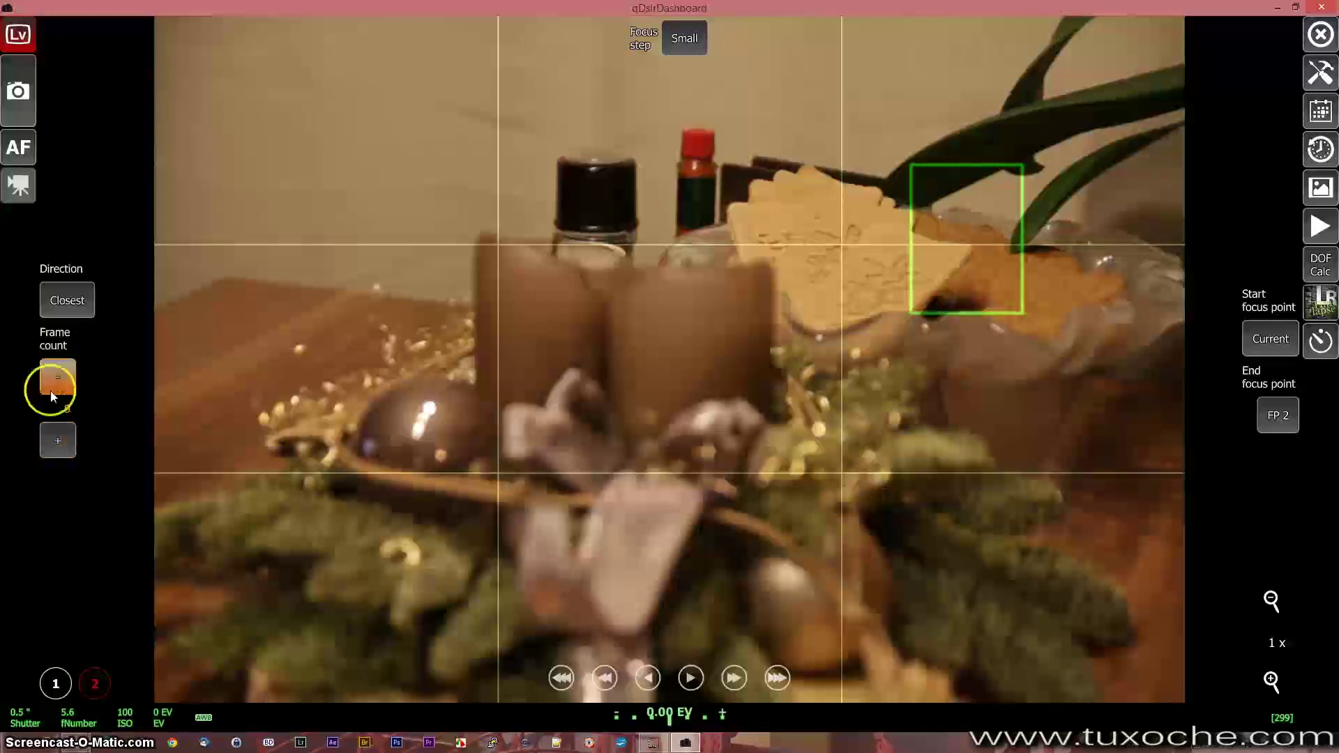
left_click(53, 443)
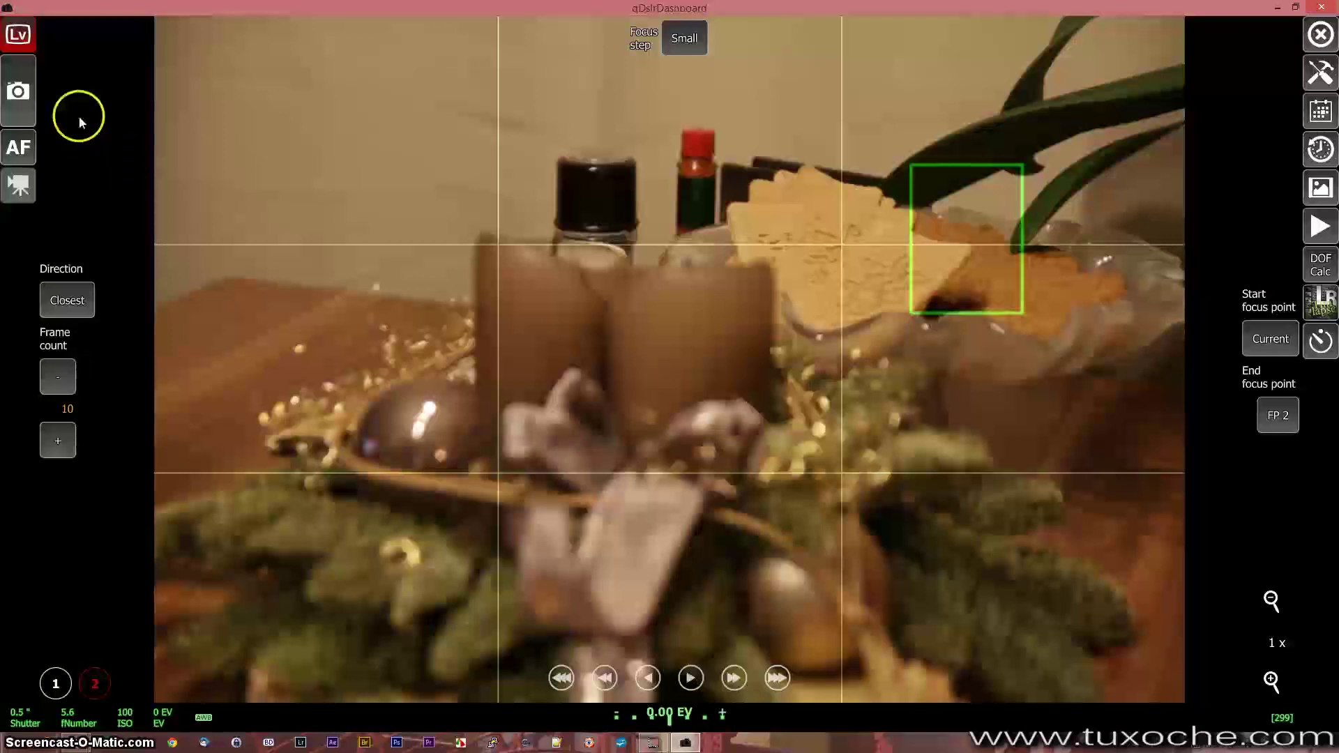
left_click(19, 105)
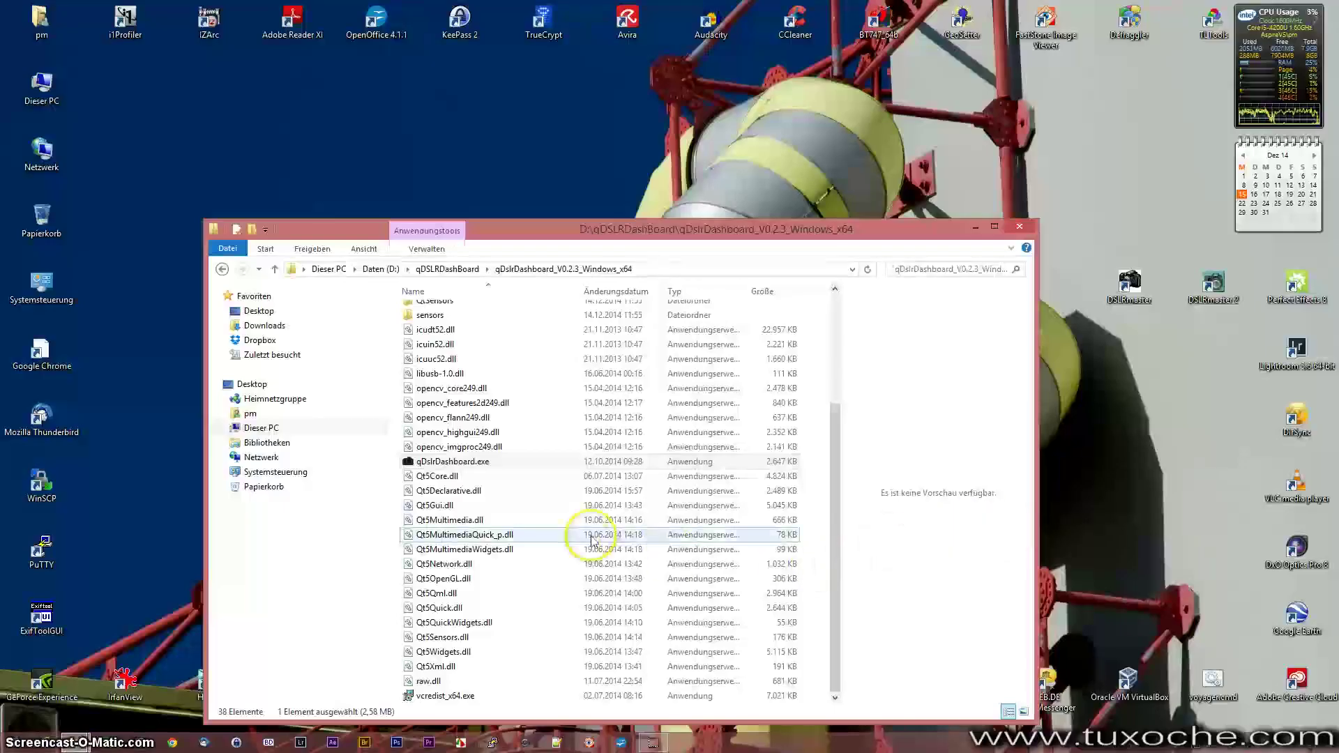
Launch qDslrDashboard.exe from the qDslrDashboard_V0.2.3_Windows_x64 folder.
left_click(523, 505)
double_click(486, 463)
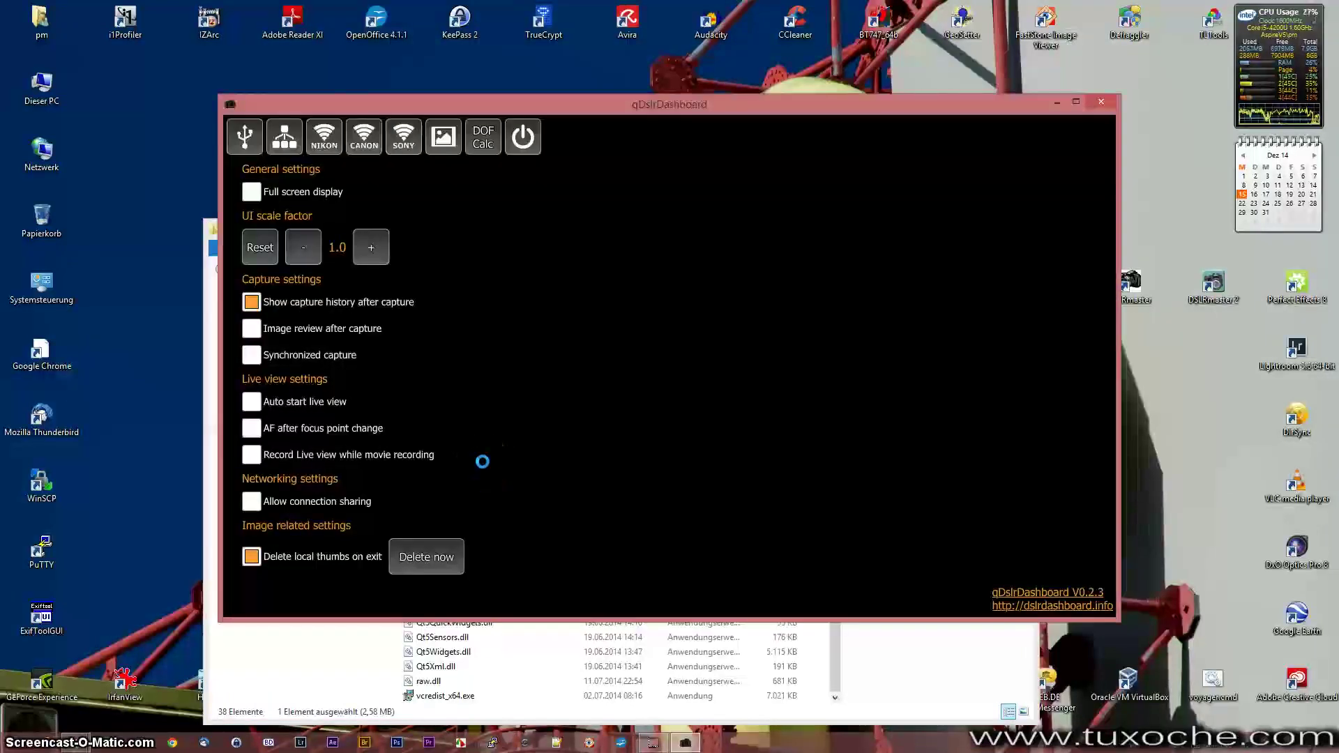
Connect the Canon camera over USB, start live view, and maximize the qDslrDashboard window.
left_click(245, 137)
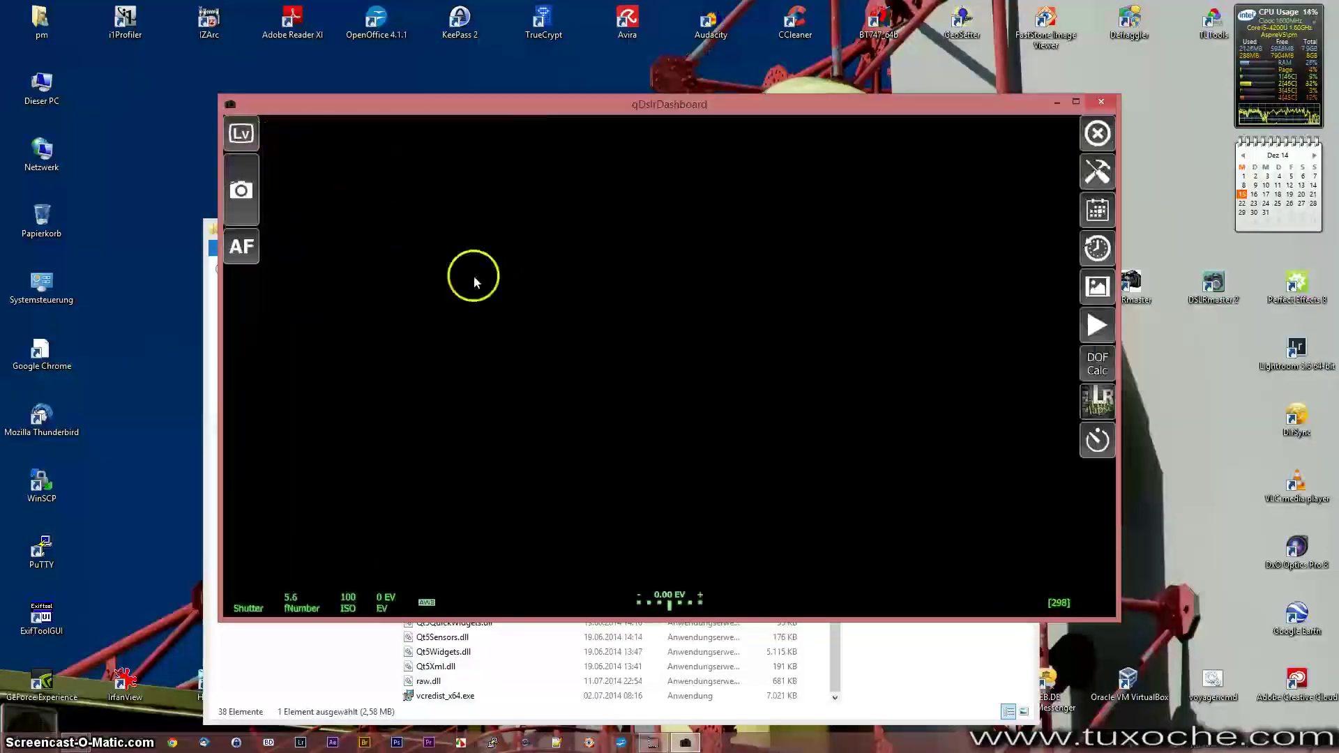
left_click(244, 138)
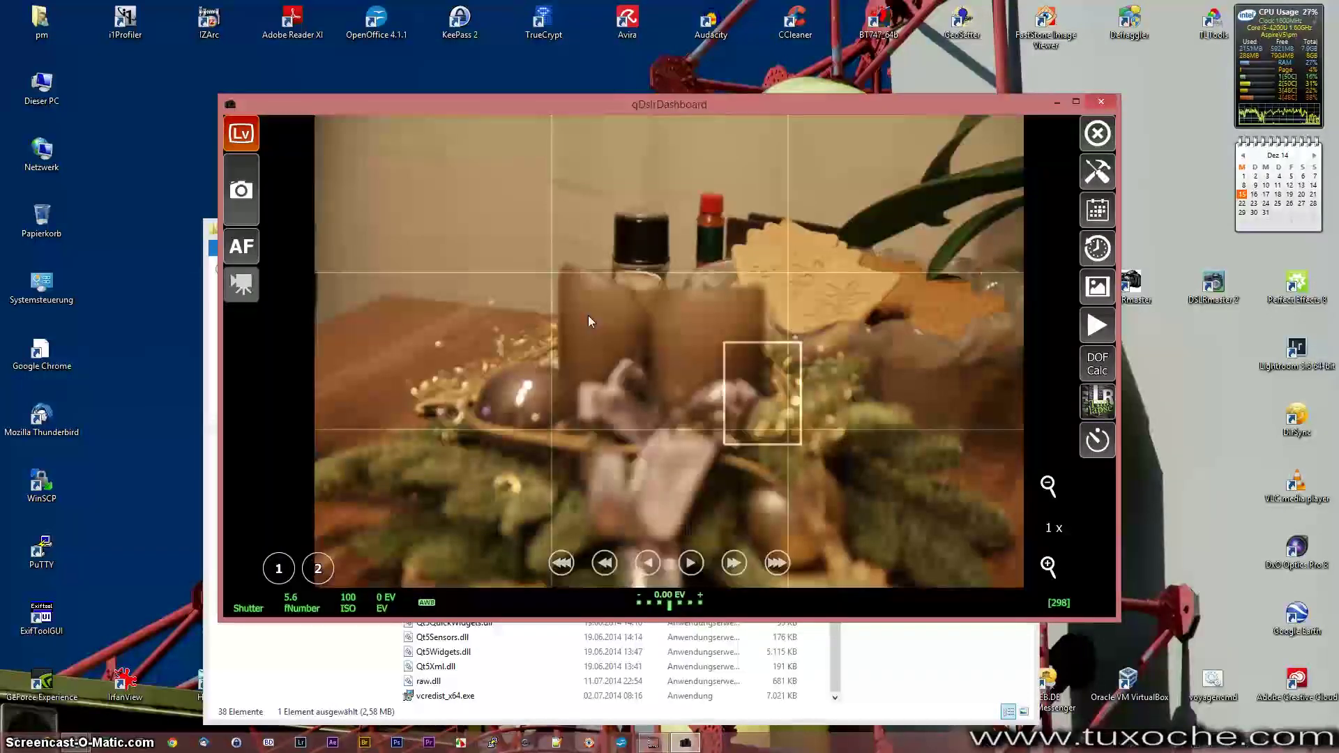
left_click(1075, 103)
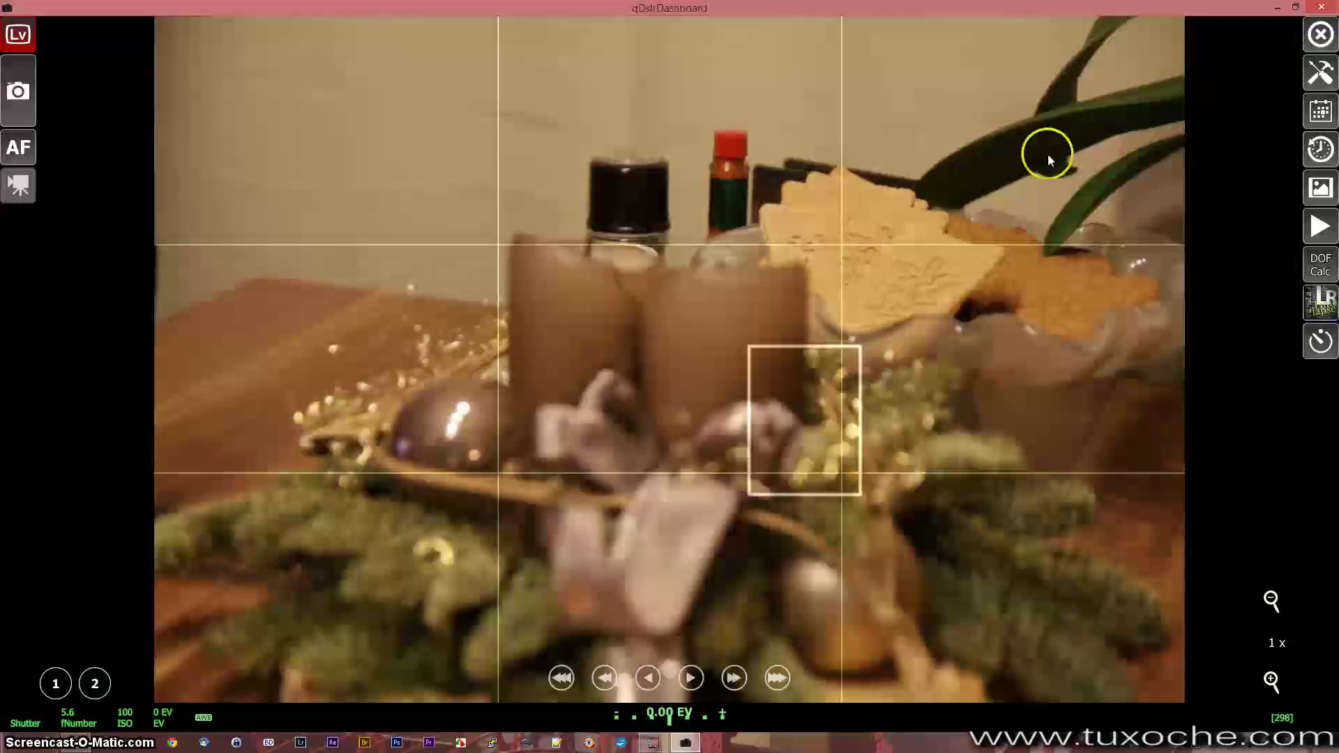